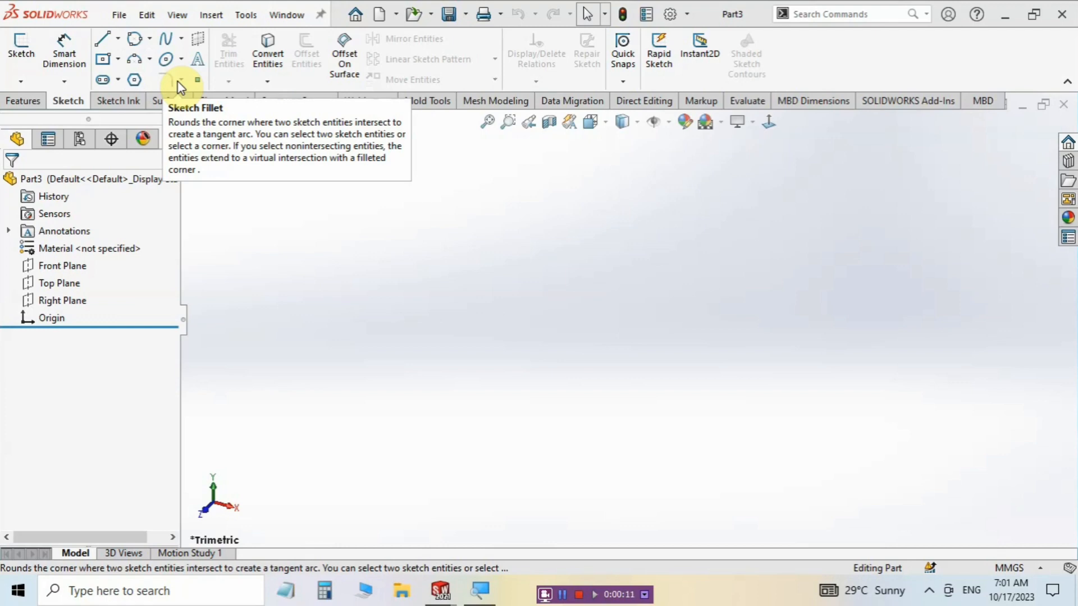
Start a sketch on the Front Plane and draw a center rectangle about 118 by 85 mm centred on the origin
click(21, 44)
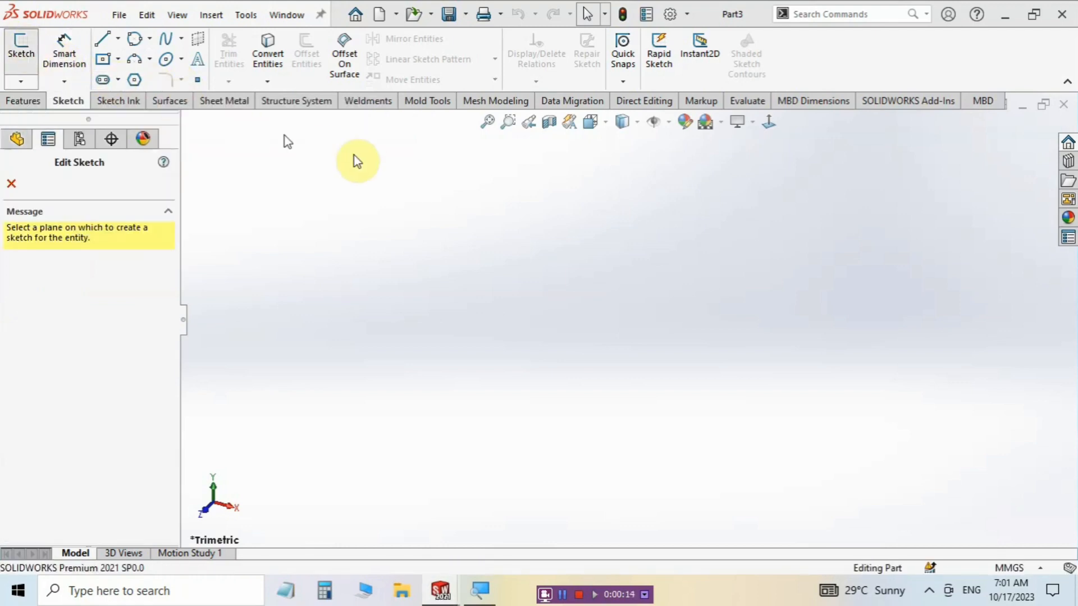
click(484, 212)
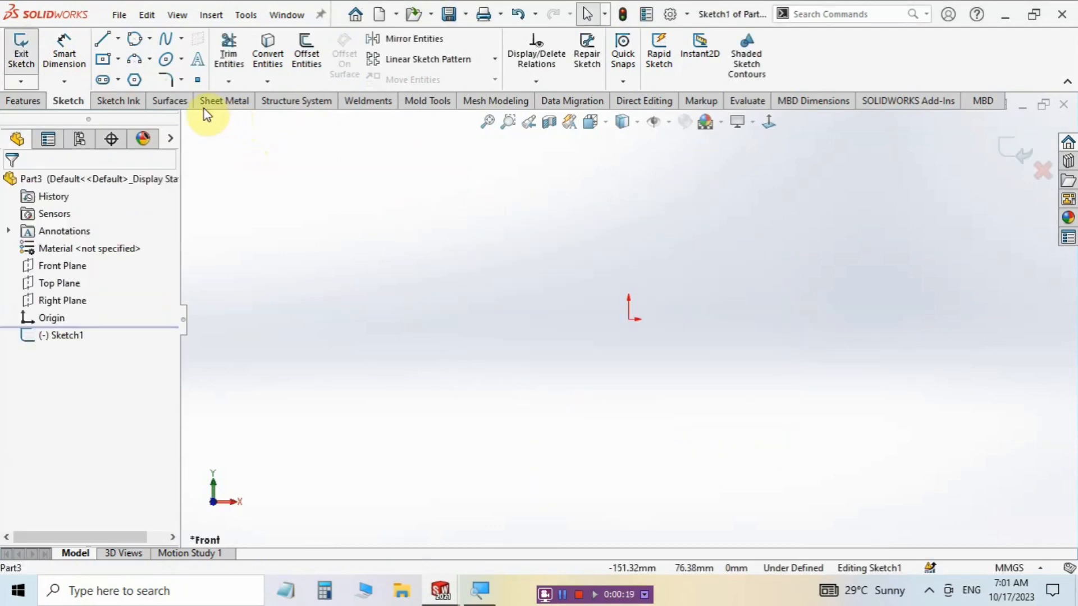
click(182, 80)
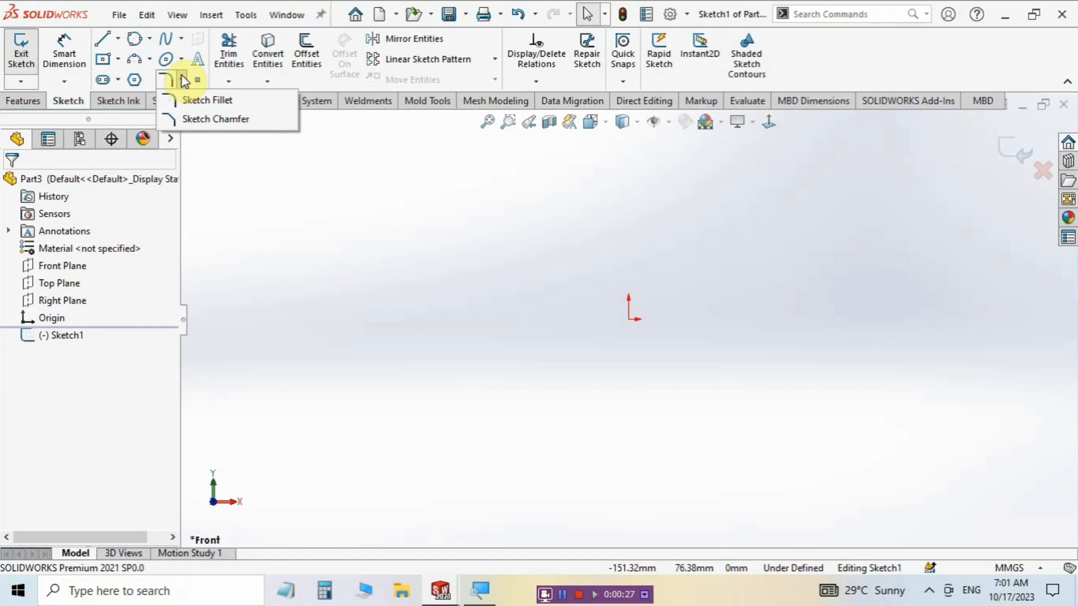
click(119, 59)
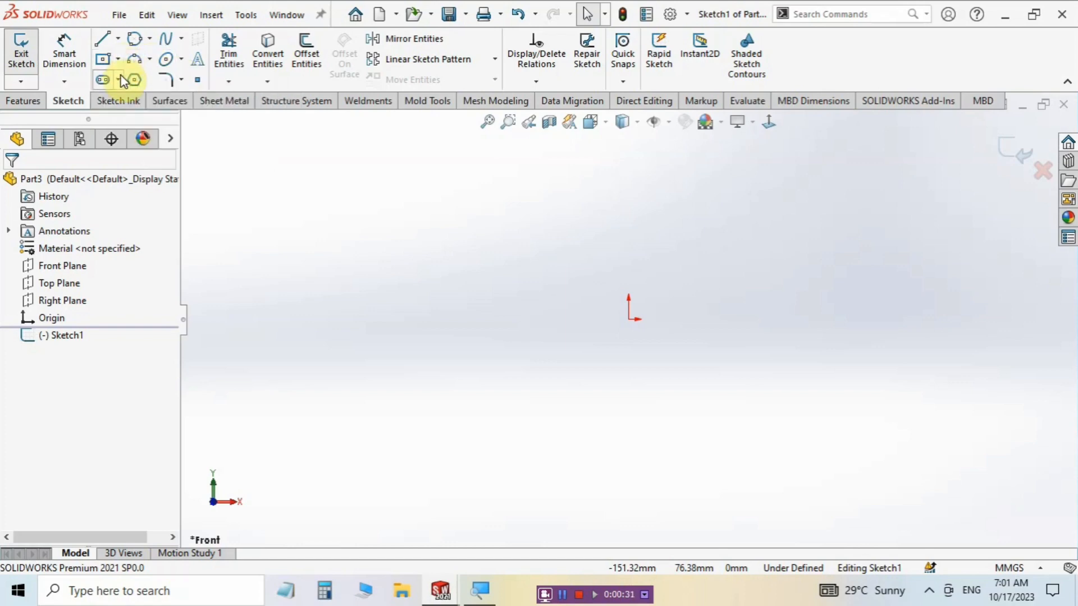
click(119, 59)
click(123, 95)
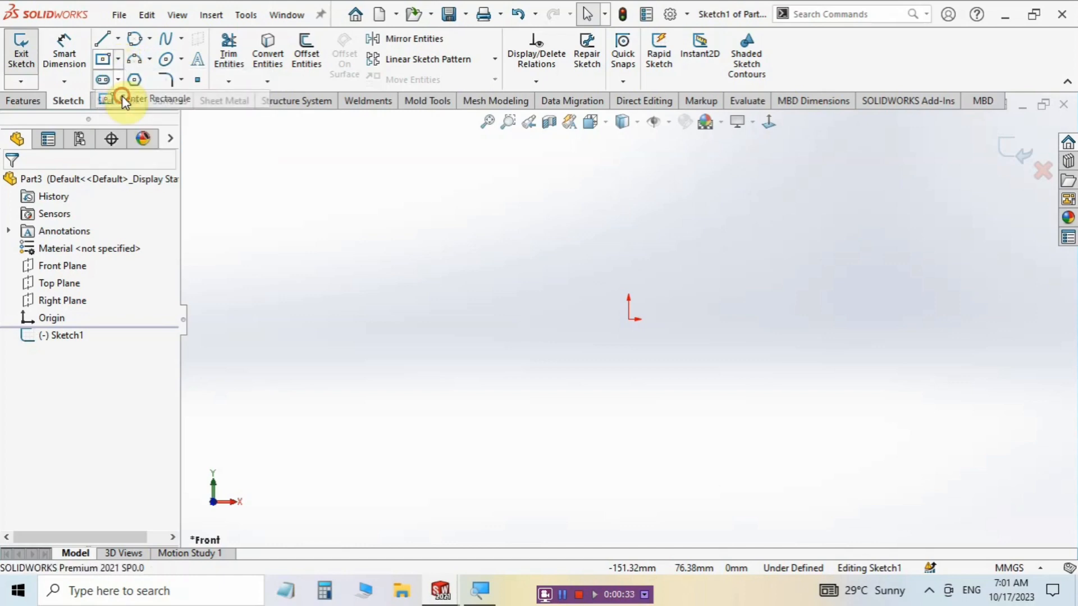
click(629, 319)
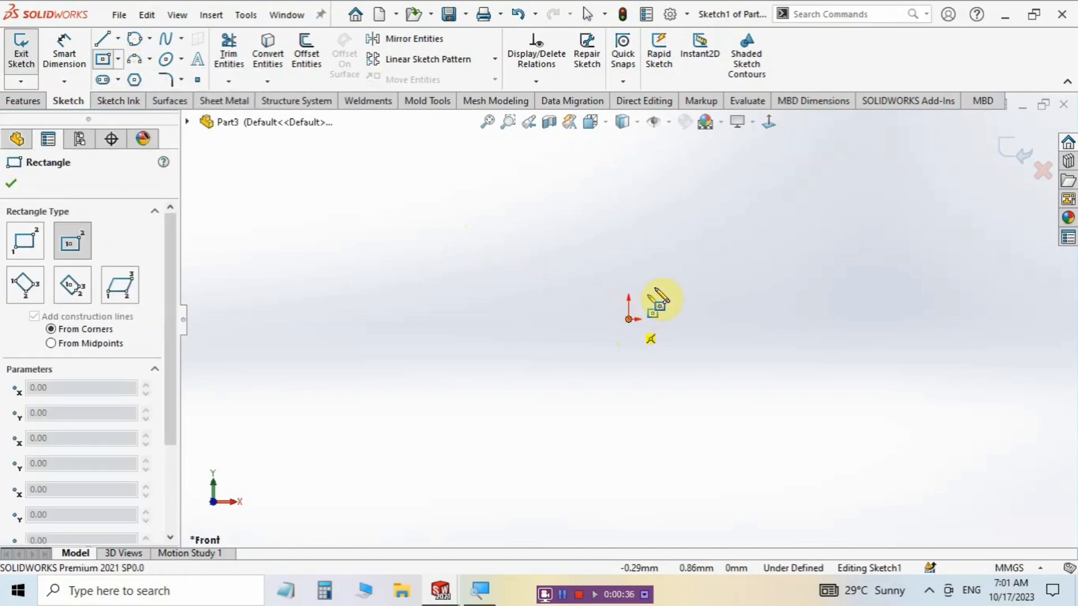
click(790, 203)
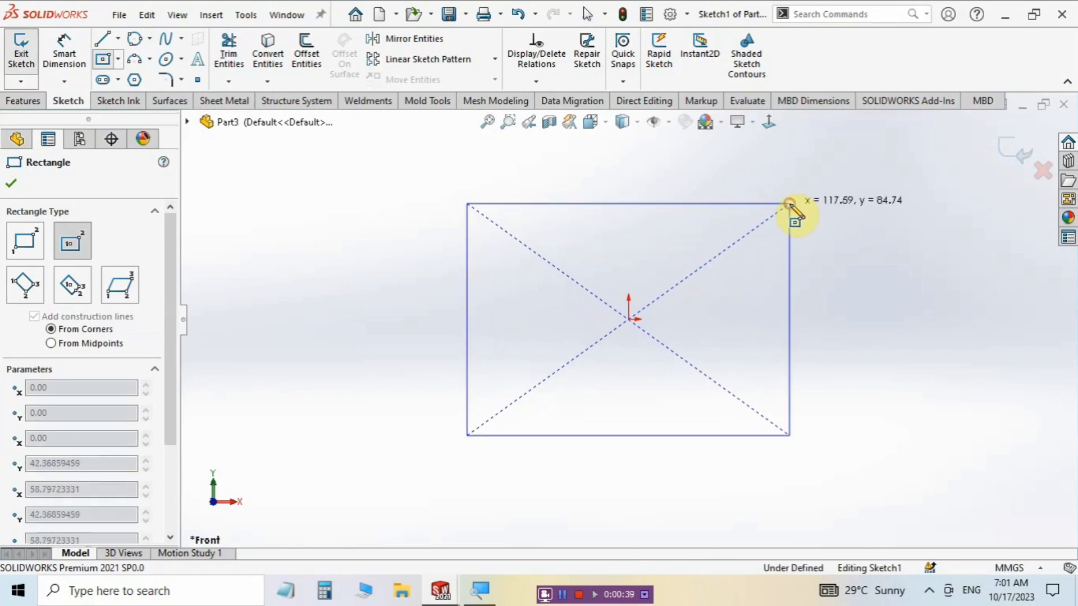
click(7, 187)
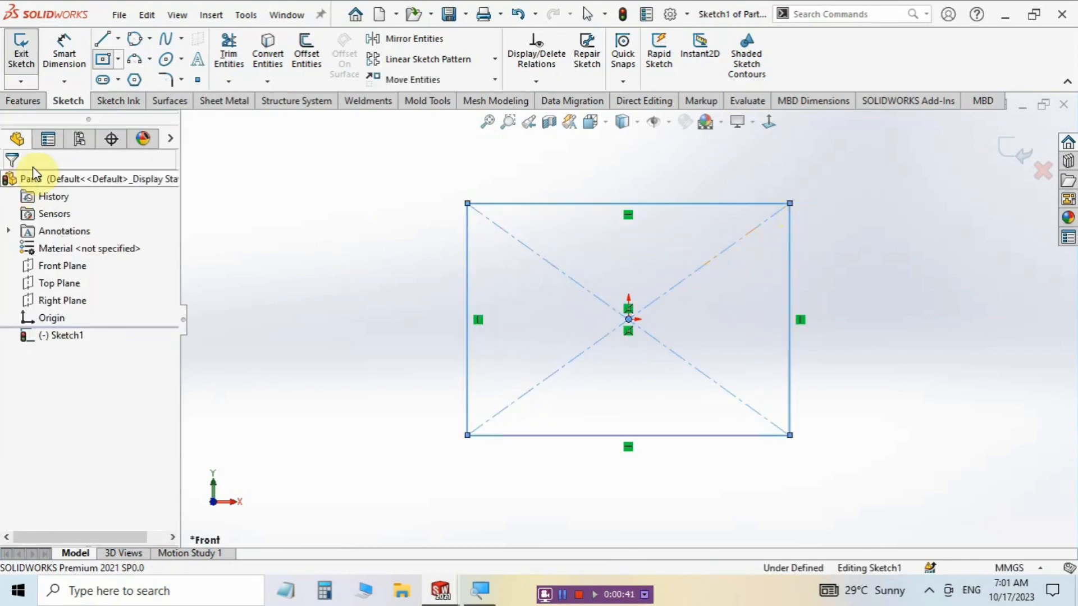
Round the rectangle's upper-left corner with a 30 mm sketch fillet
click(181, 79)
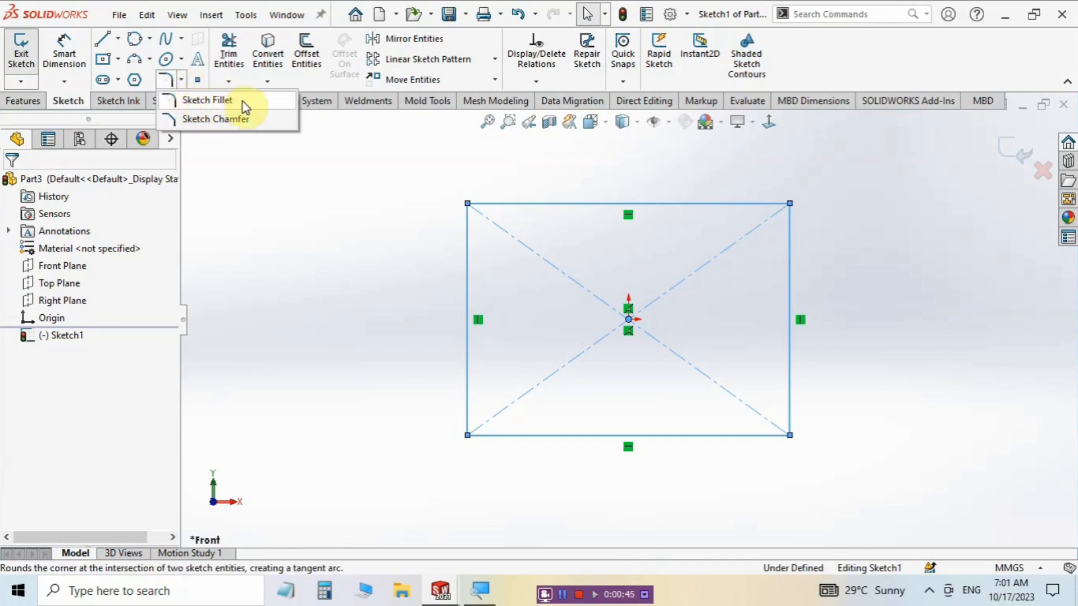
click(243, 102)
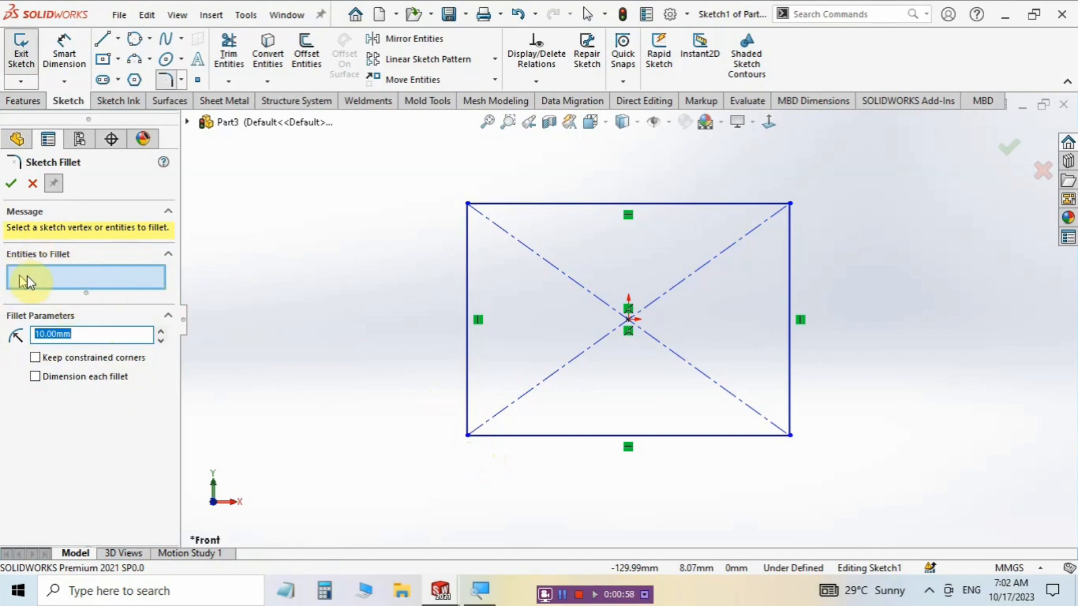
click(469, 204)
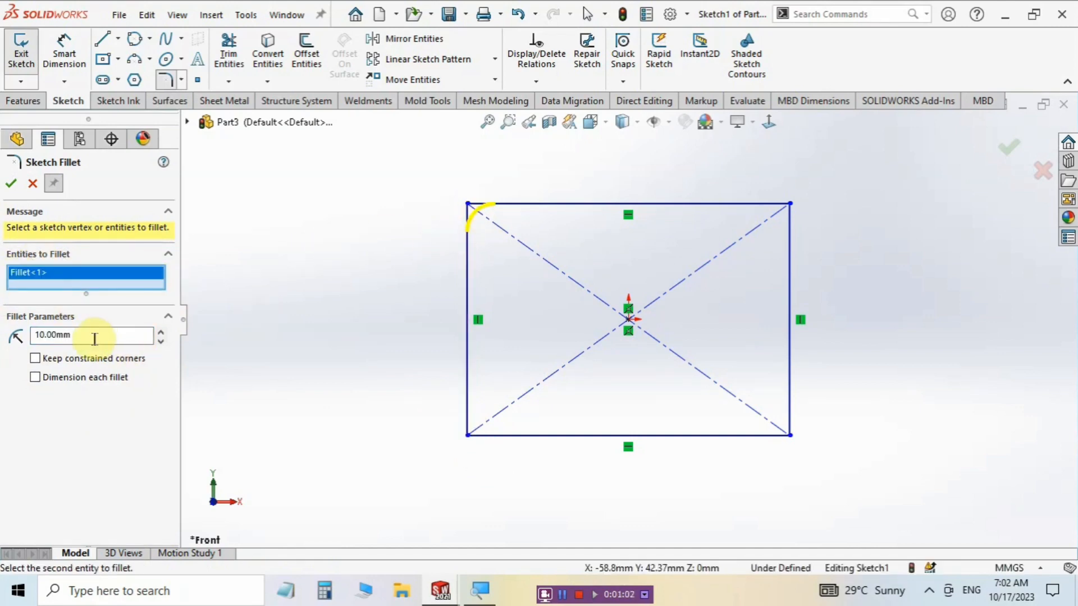
click(160, 331)
click(160, 331)
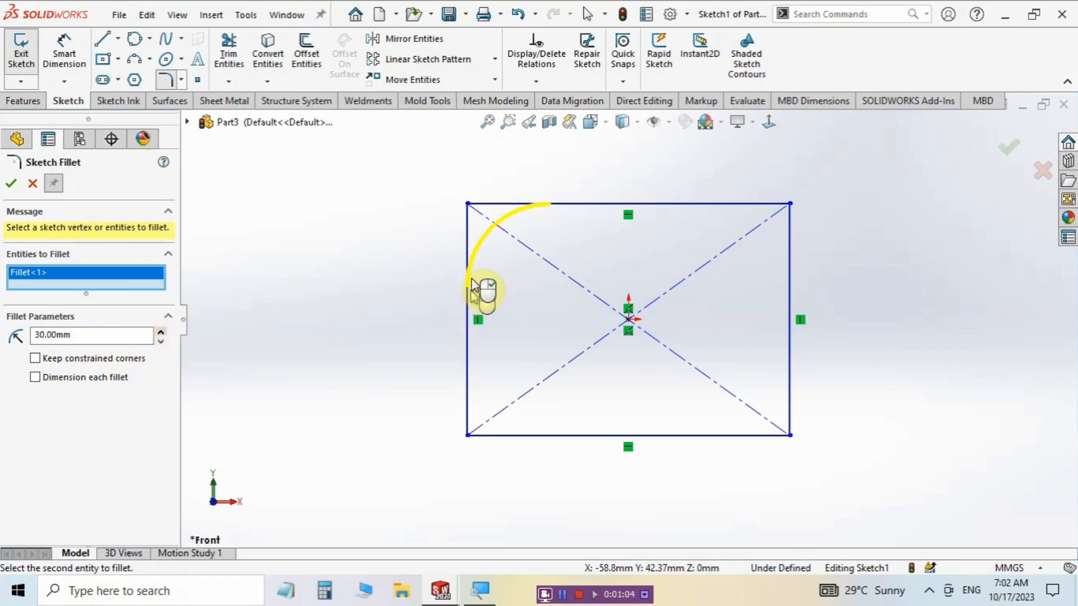
click(13, 183)
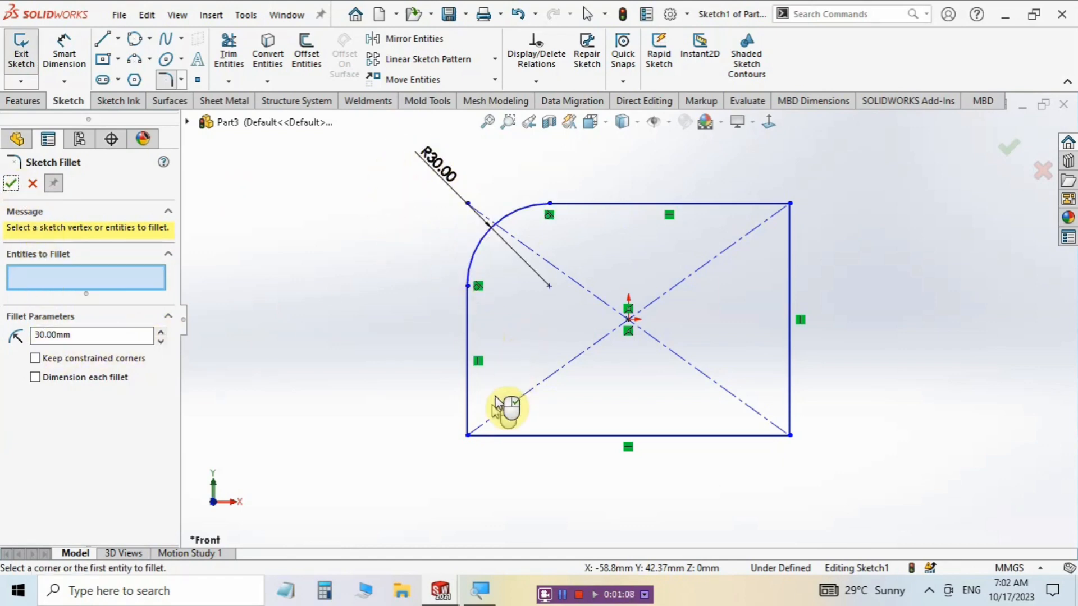
Round the rectangle's lower-left corner with a 15 mm sketch fillet and finish the fillet command
click(470, 437)
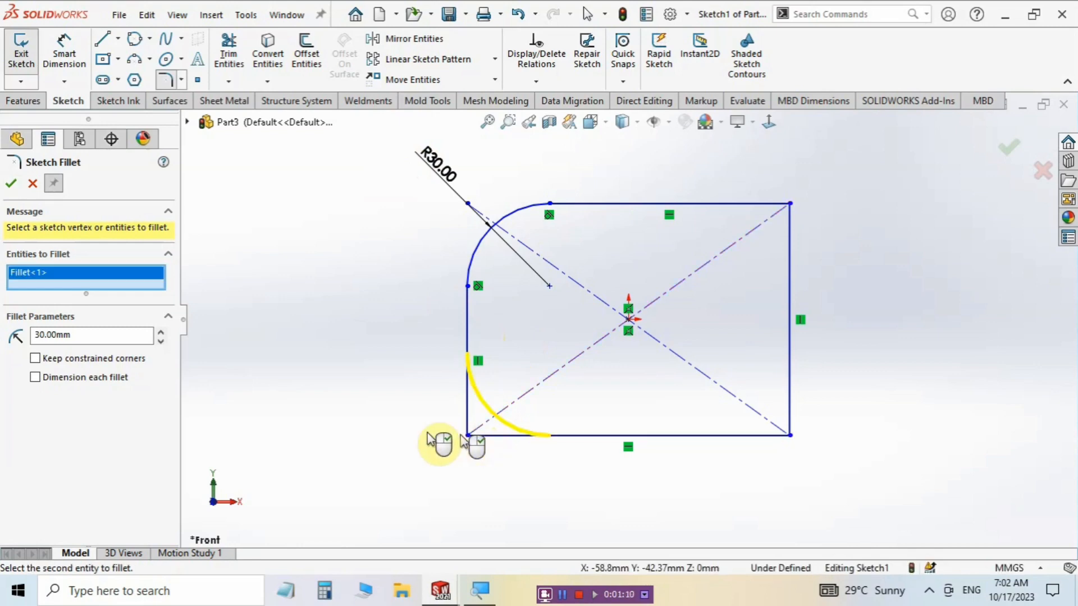
double_click(96, 339)
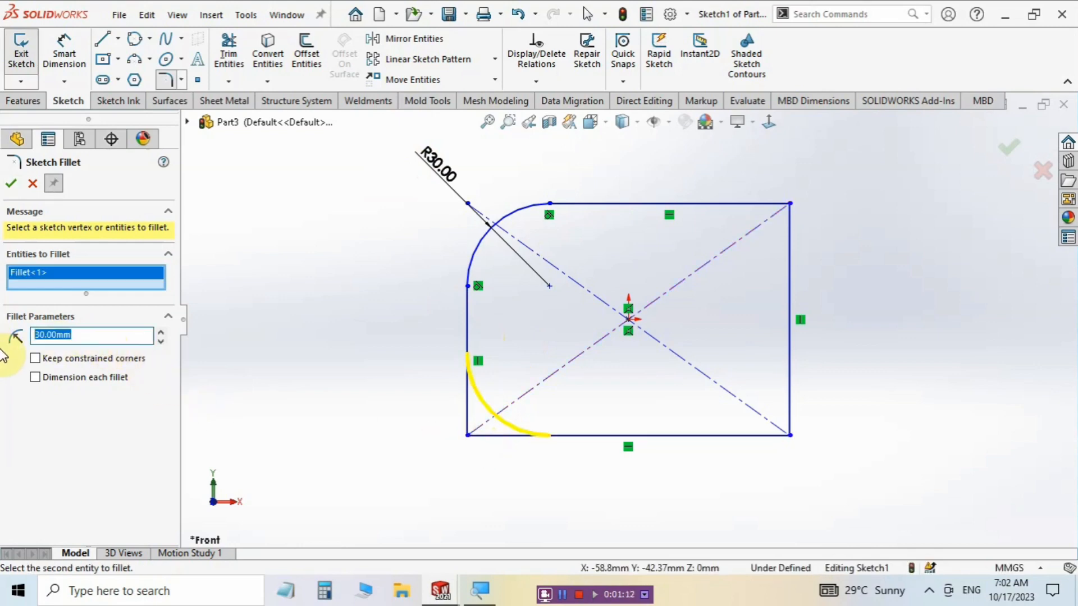
key(Return)
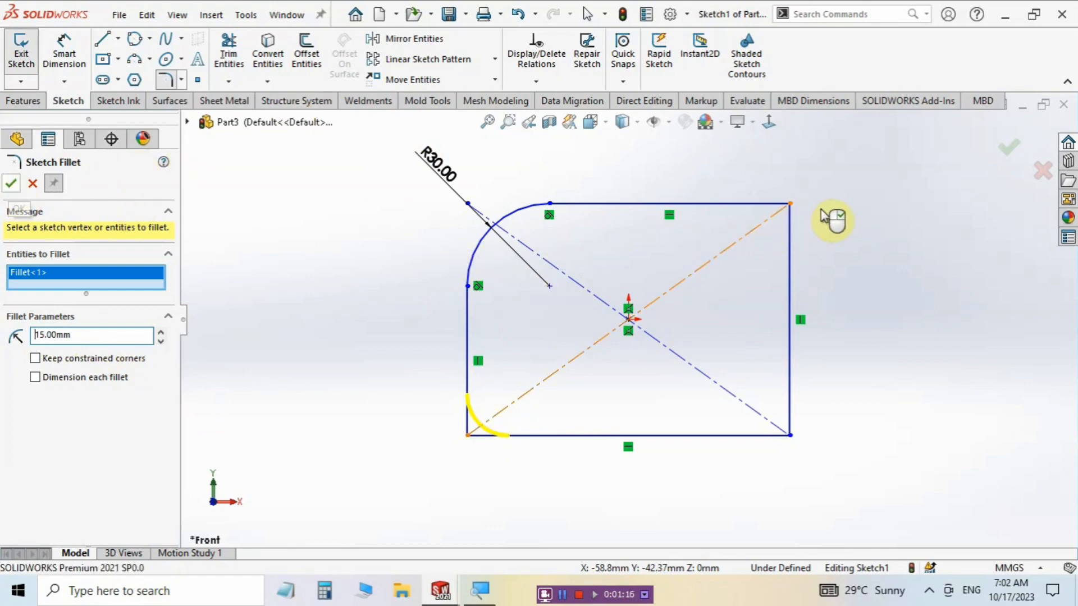
click(14, 187)
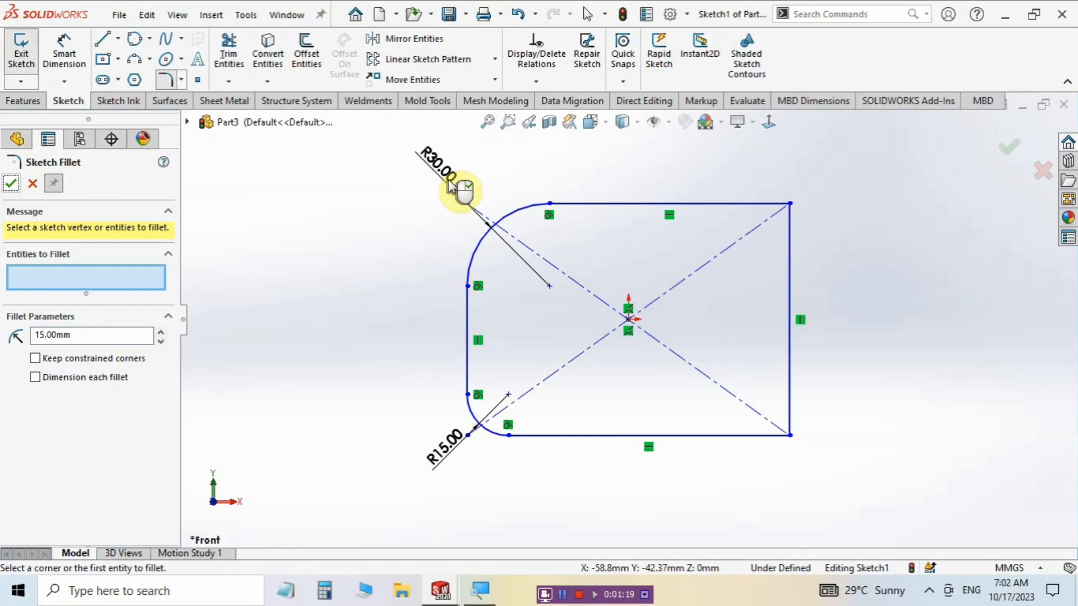
click(11, 185)
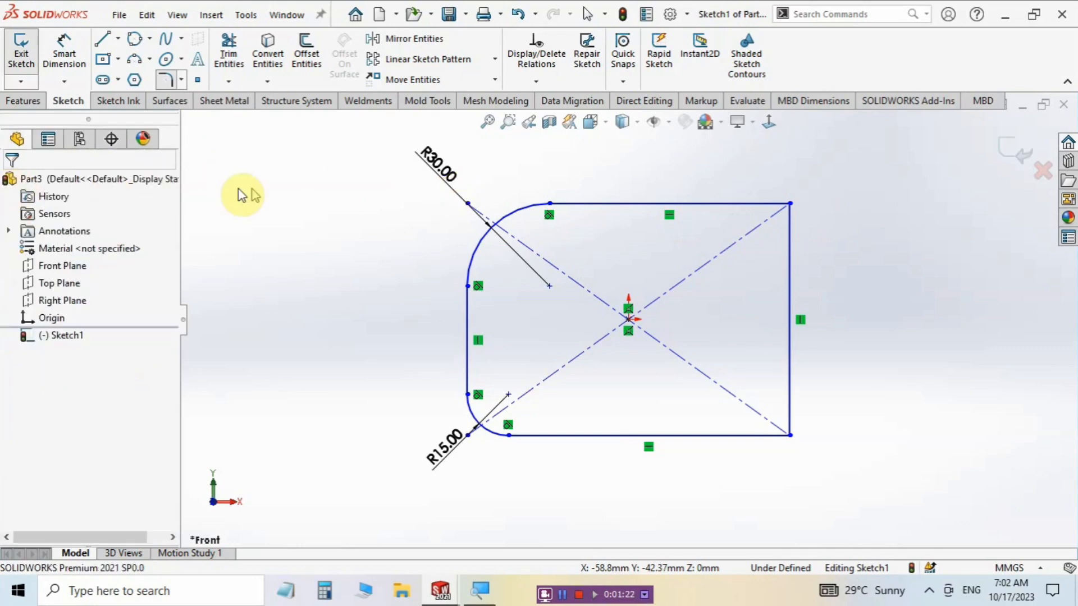
Set the radius dimension of the upper-left corner fillet to 10 mm
double_click(438, 163)
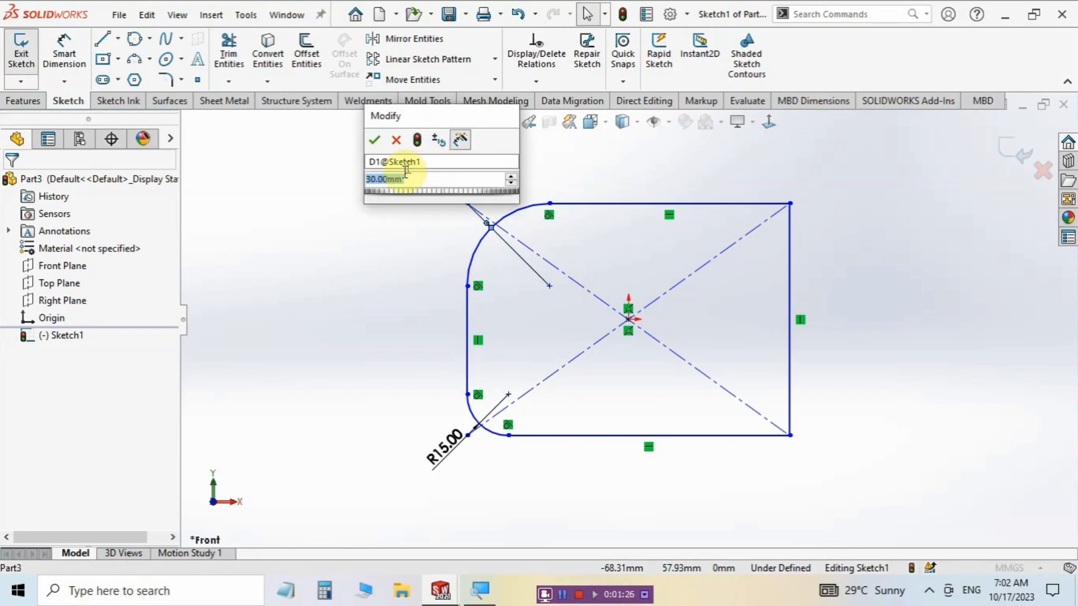
drag(432, 117, 317, 208)
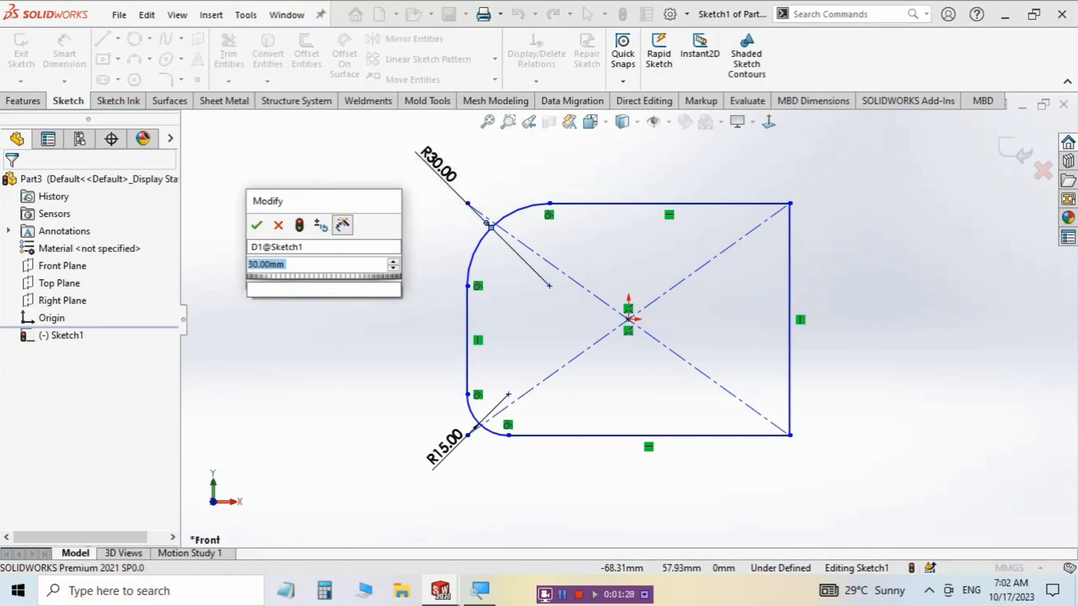
text(10)
key(Escape)
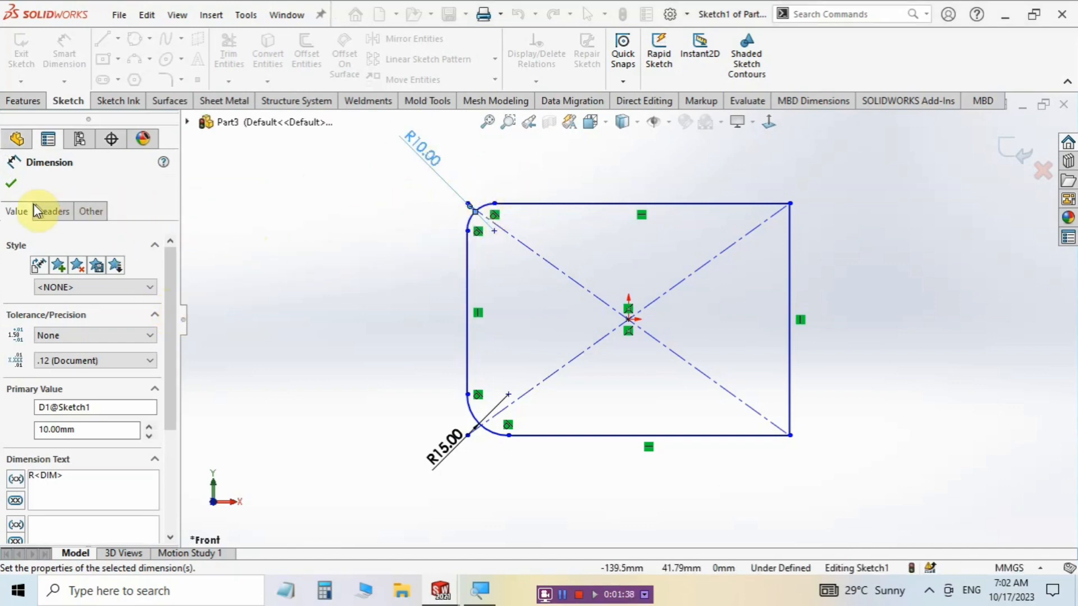
click(11, 184)
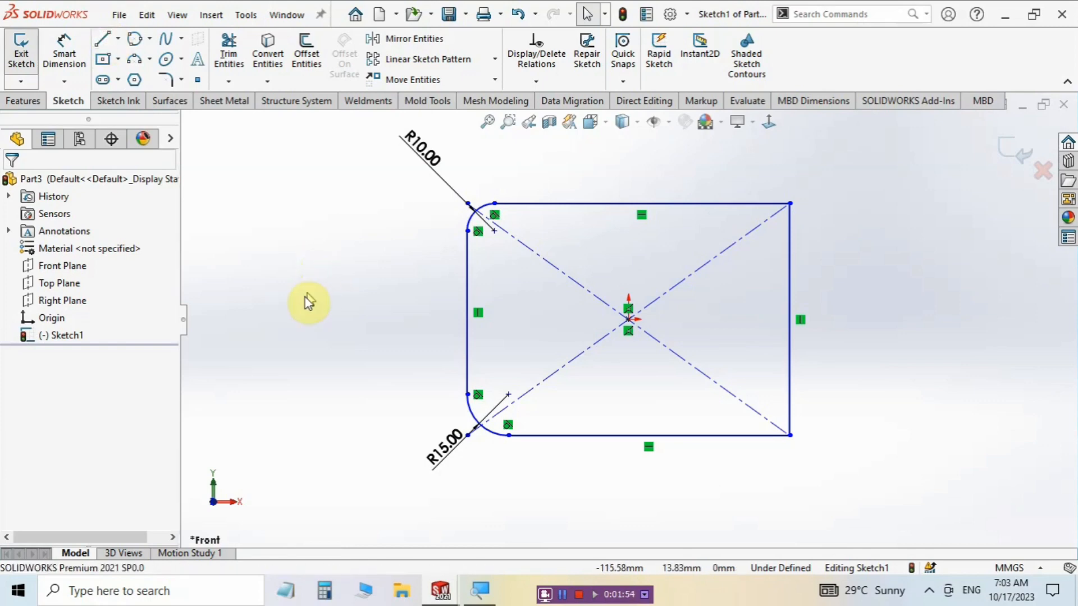
Sketch two connected lines forming an inverted V to the left of the rectangle
click(102, 44)
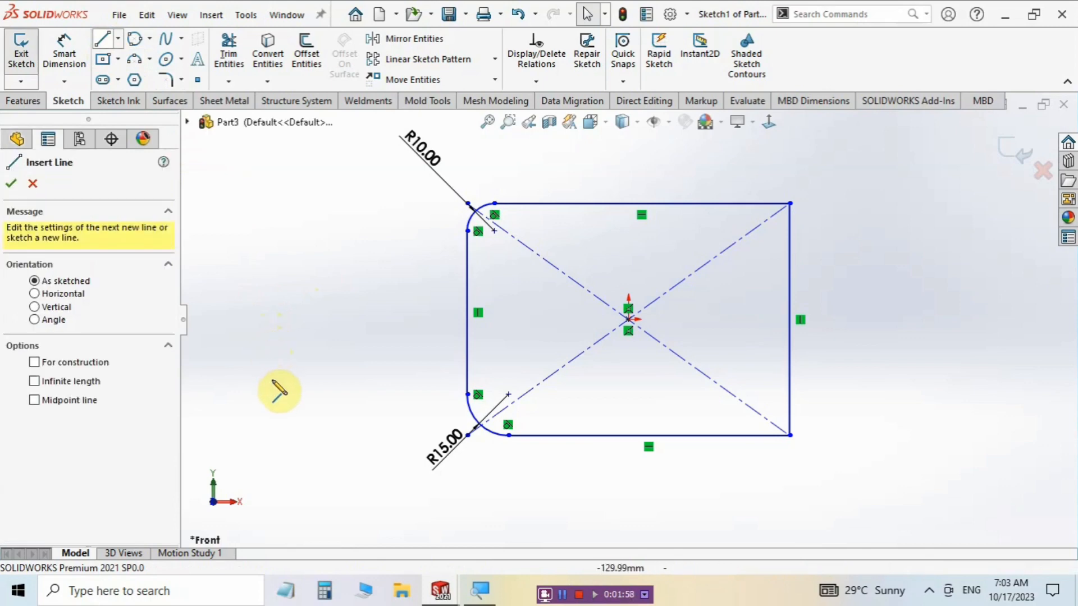
click(273, 381)
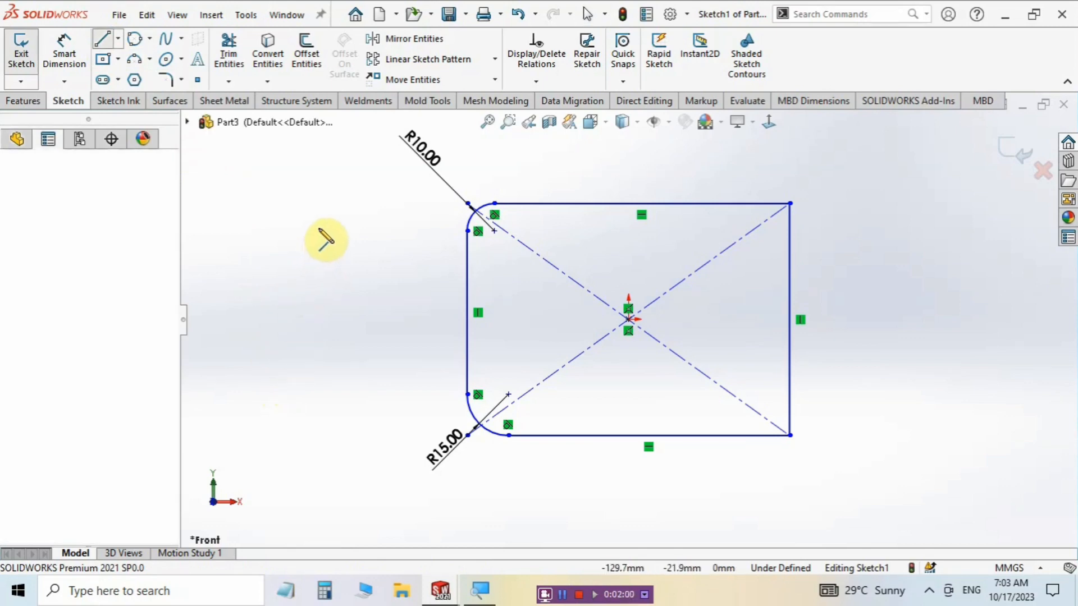
click(321, 219)
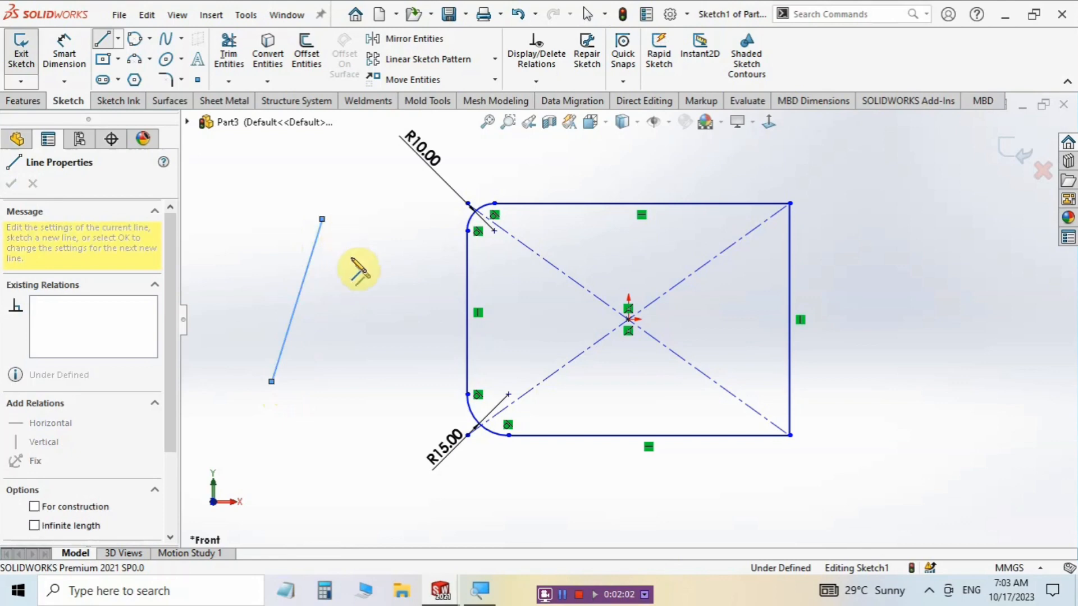
double_click(382, 313)
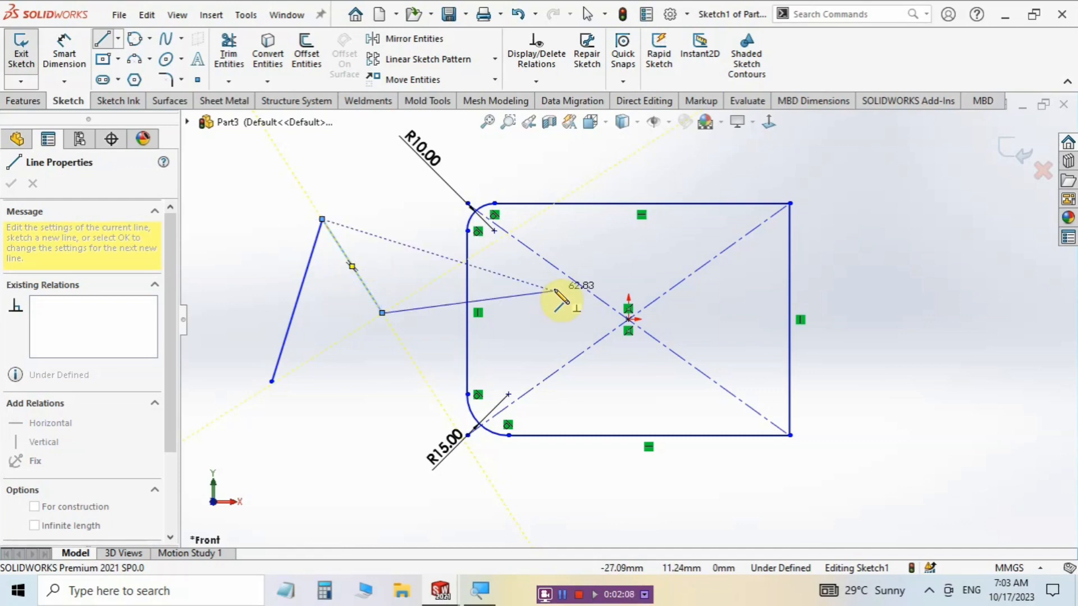
double_click(554, 290)
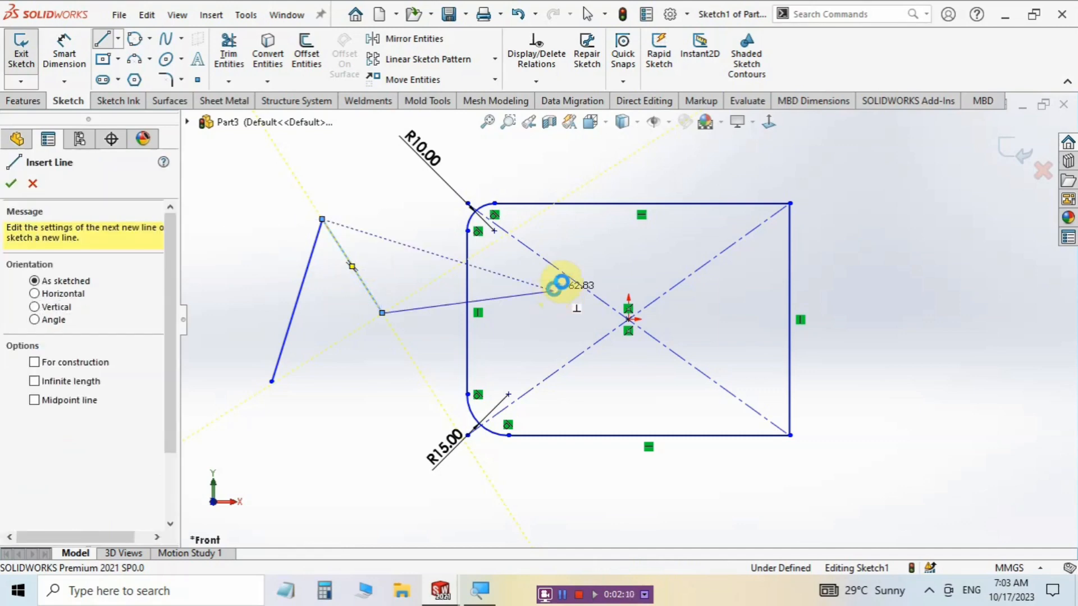
key(Escape)
Round the apex of the two connected lines with a 15 mm sketch fillet
click(166, 79)
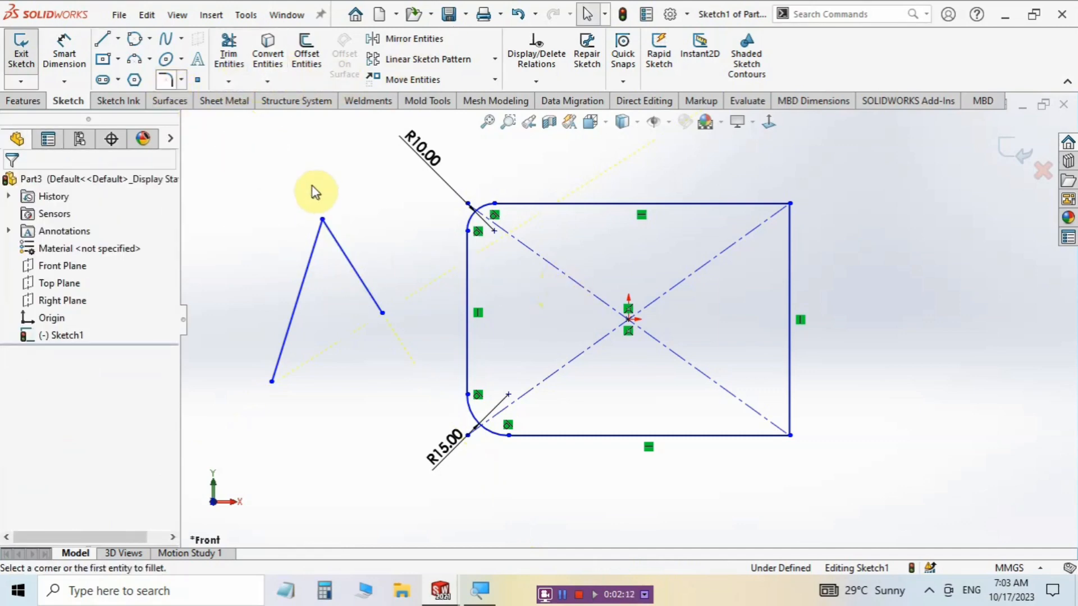
click(324, 222)
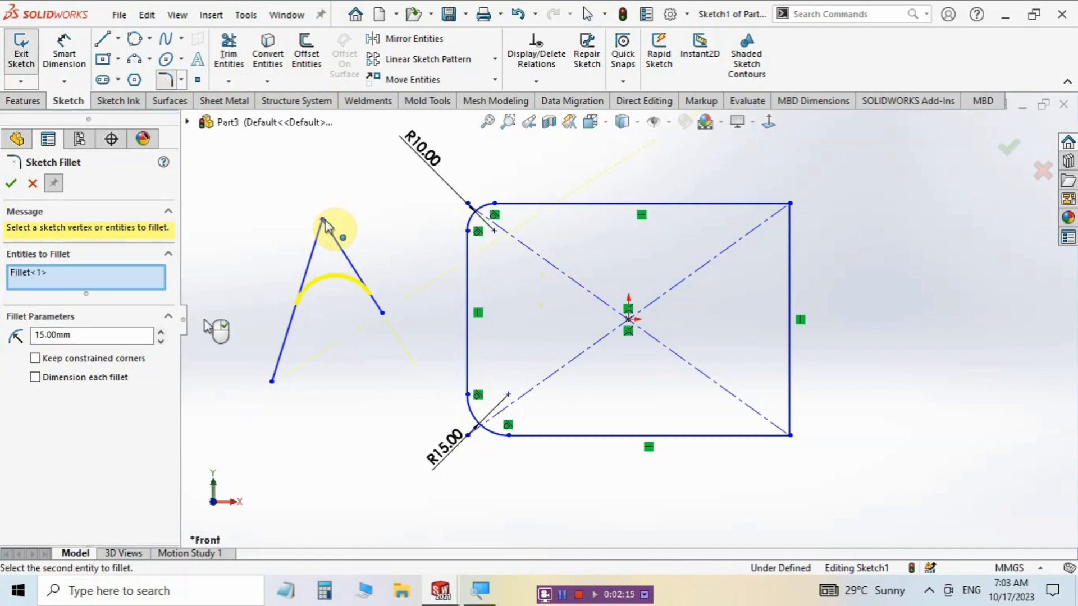
click(12, 185)
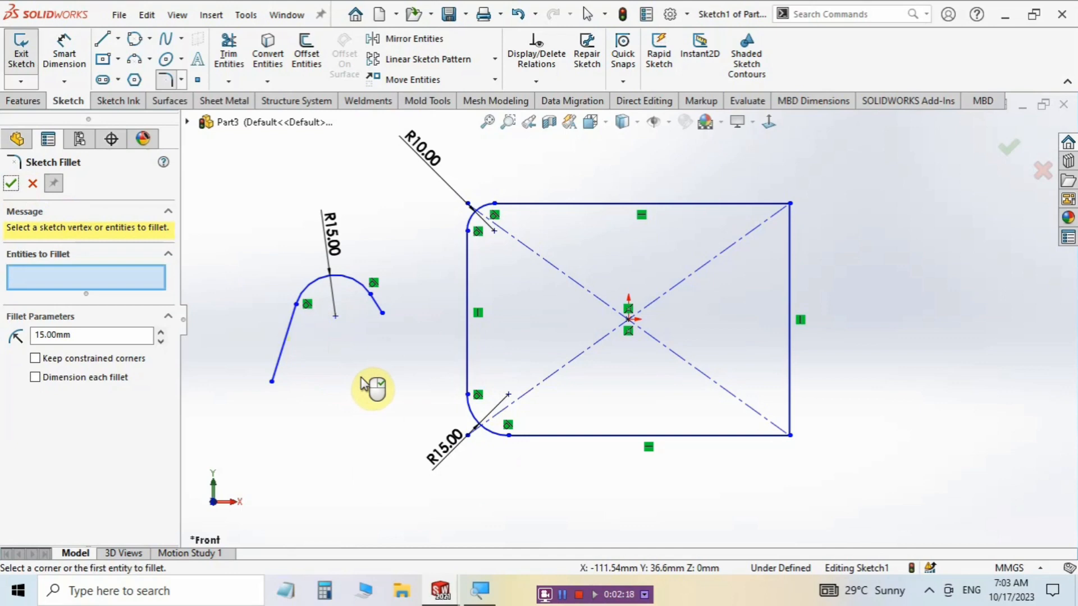
click(12, 185)
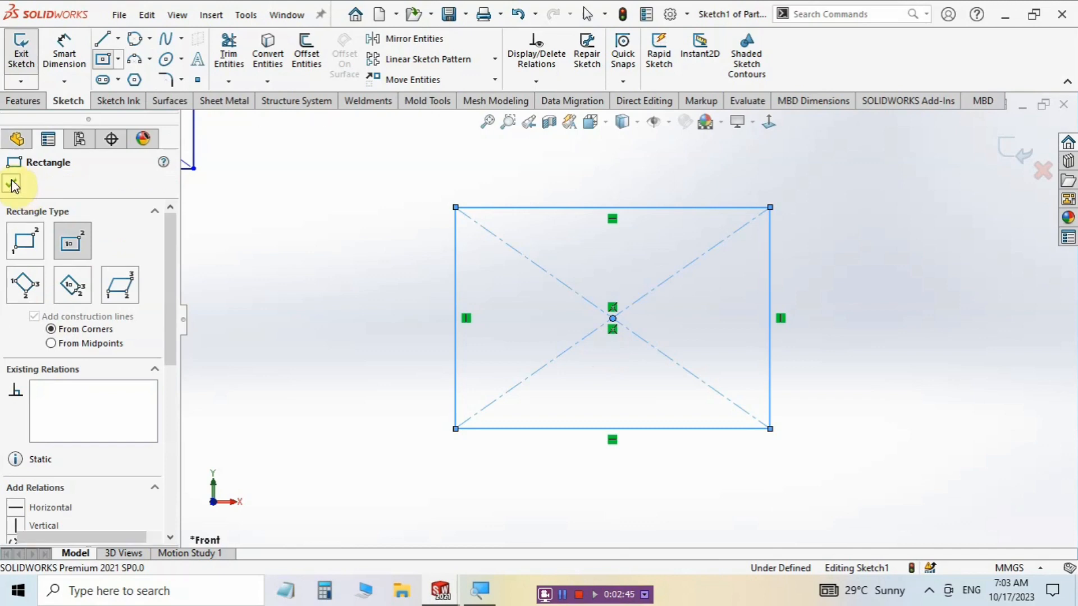
Chamfer the new rectangle's lower-left corner with an angle-distance sketch chamfer of 10 mm and 45 degrees
click(20, 185)
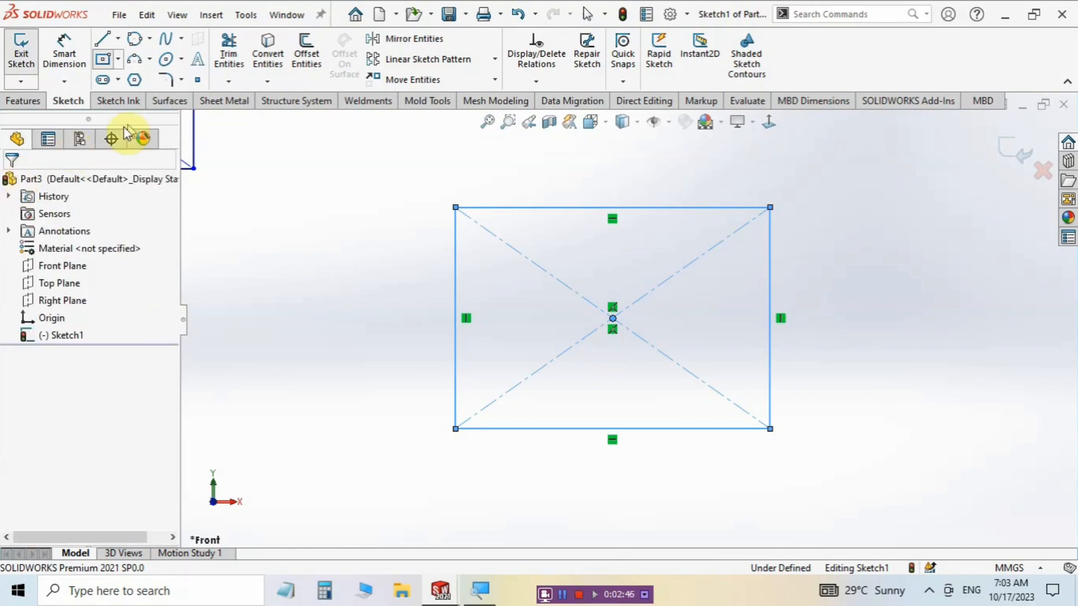
click(181, 80)
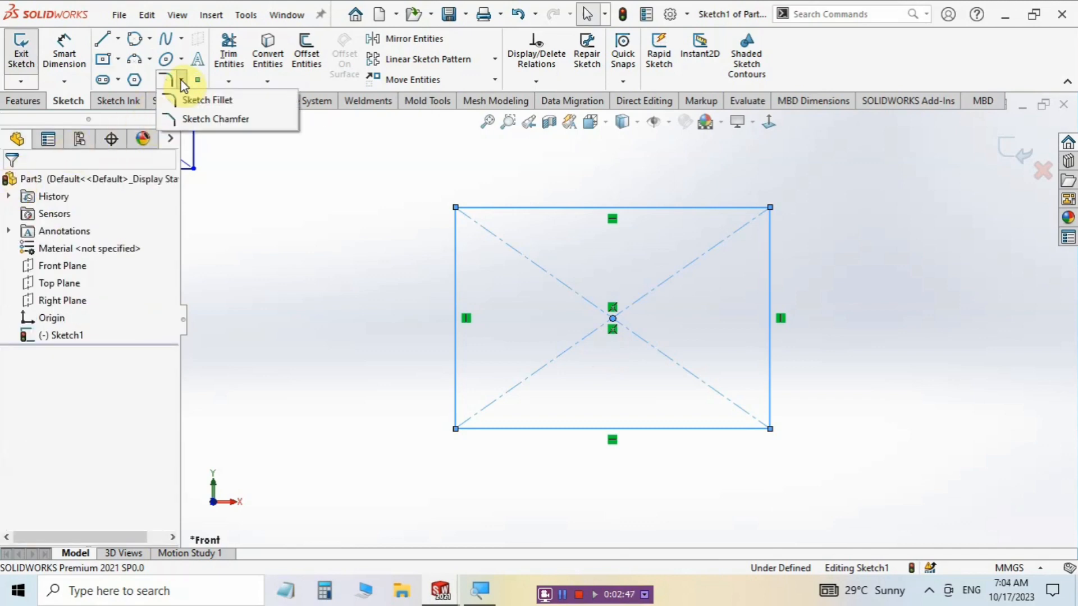
click(272, 124)
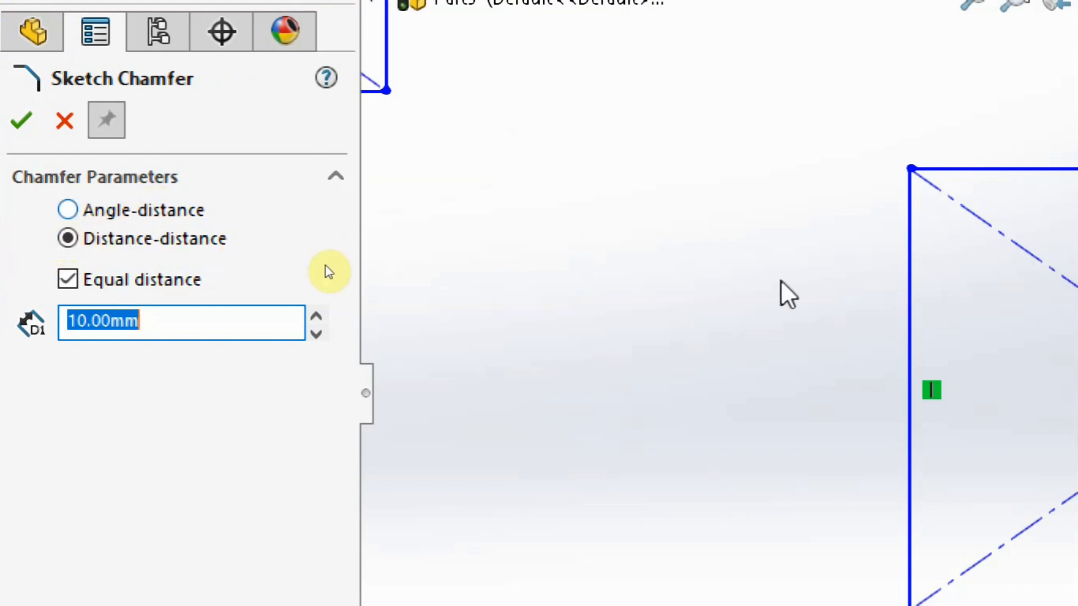
click(67, 209)
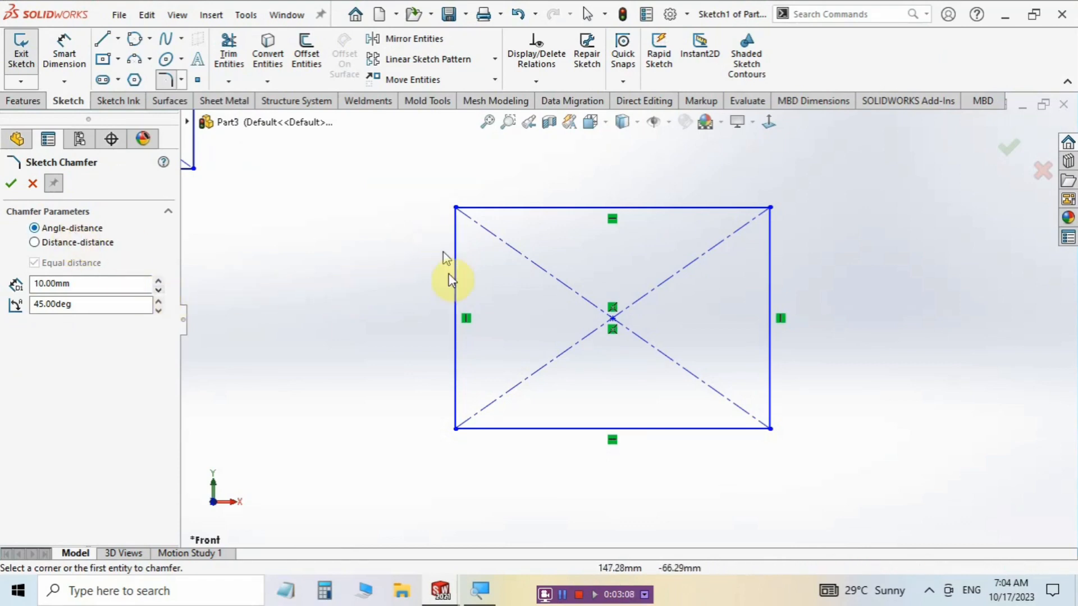
click(457, 429)
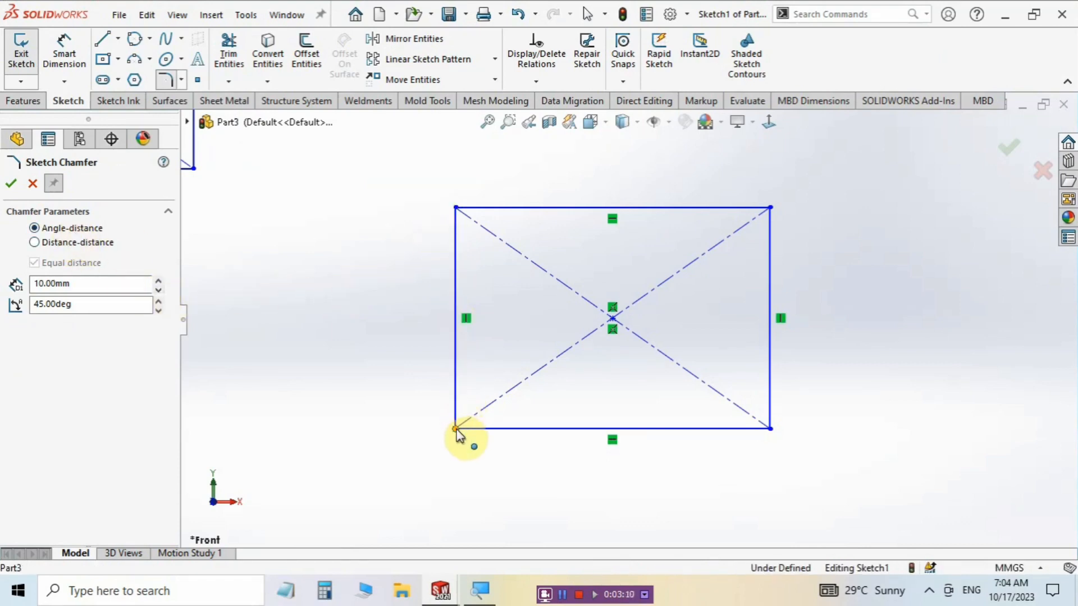
scroll(483, 458, down, 5)
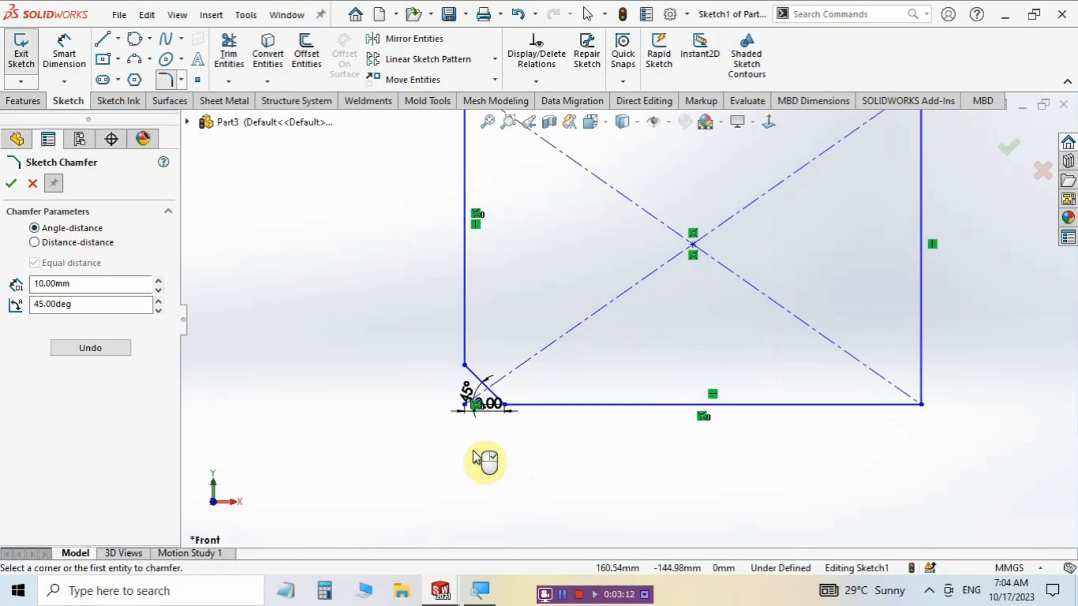
scroll(532, 352, down, 6)
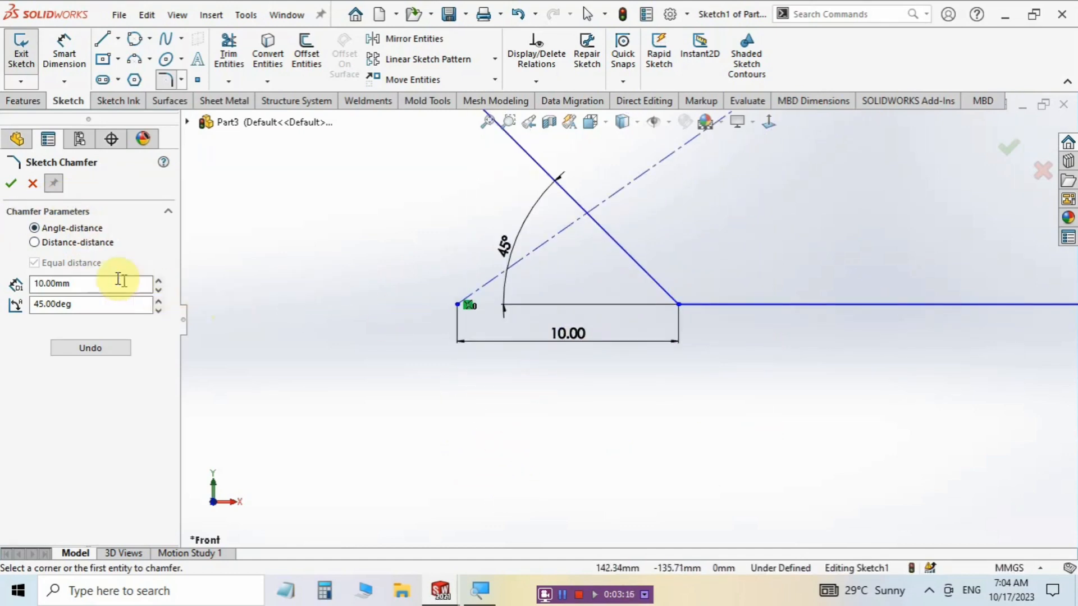
click(13, 184)
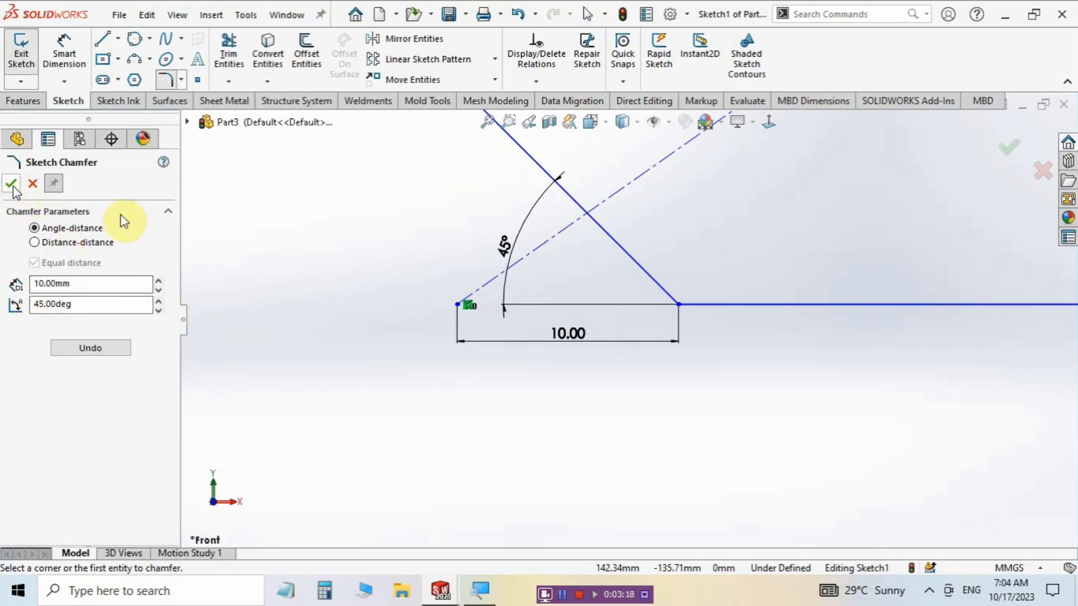
key(Escape)
Set the distance dimension of the lower-left corner chamfer to 20 mm
click(567, 334)
double_click(567, 334)
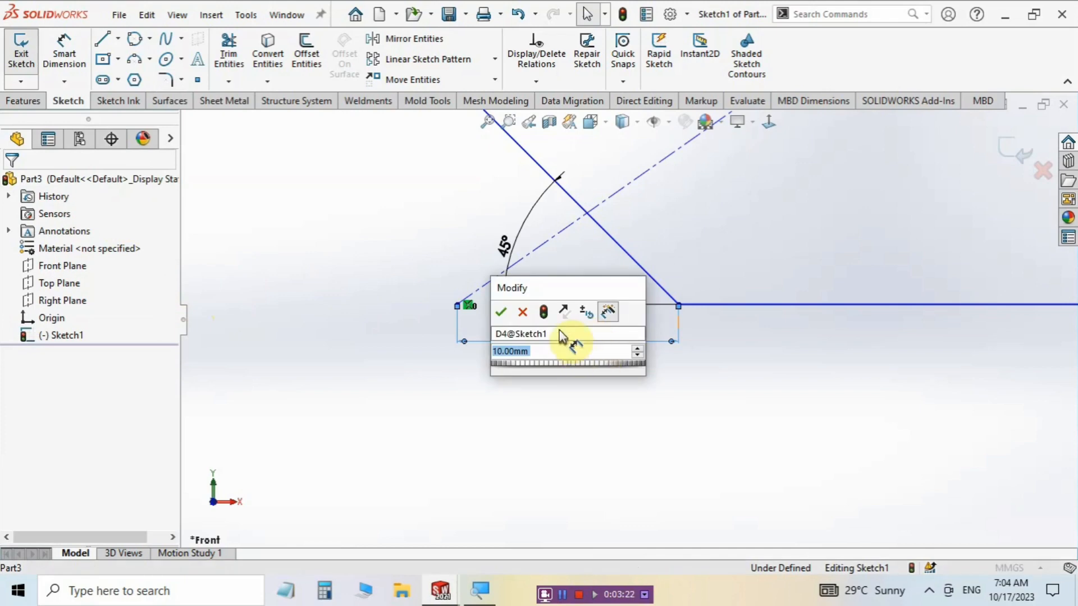
drag(558, 296, 792, 336)
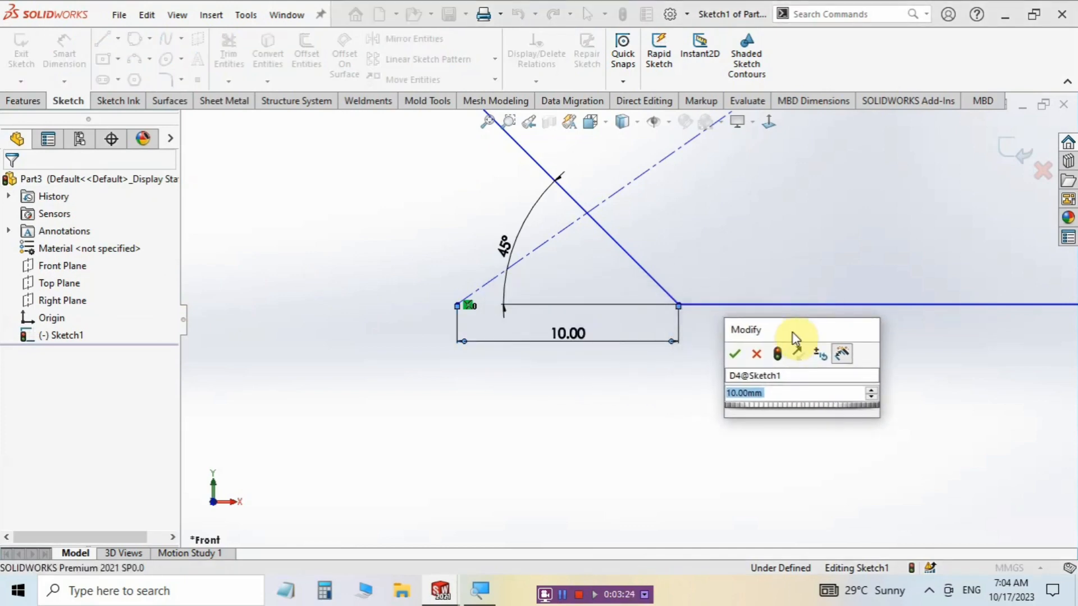
text(20)
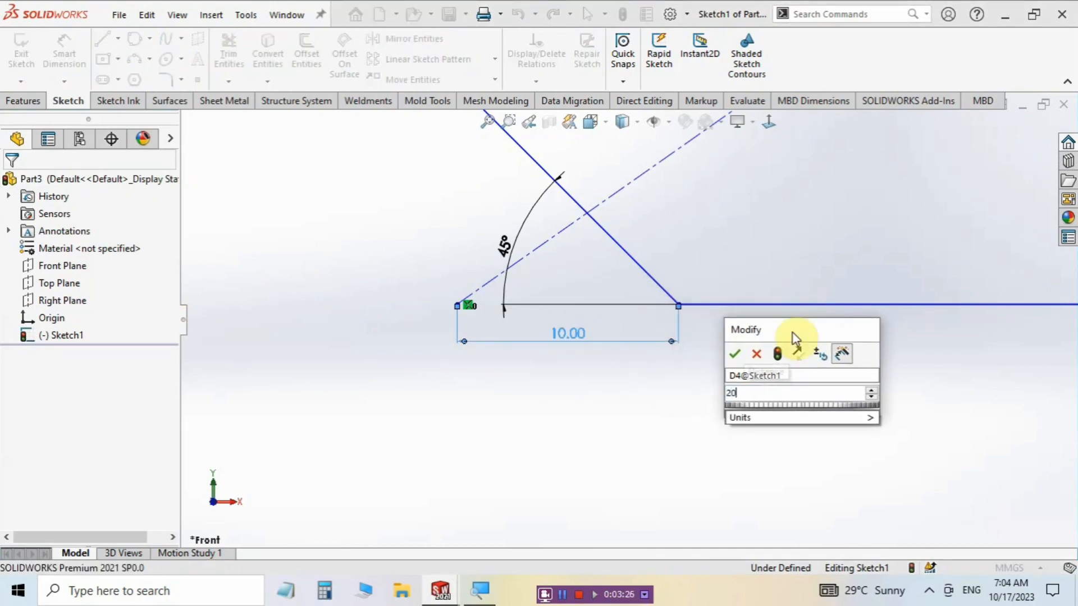
key(Return)
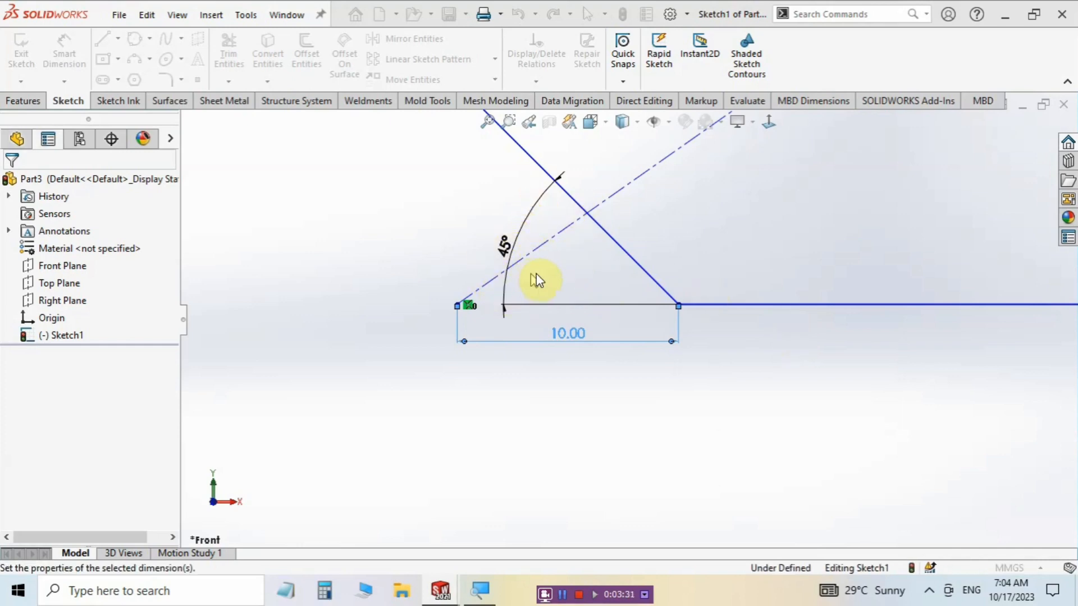
key(Return)
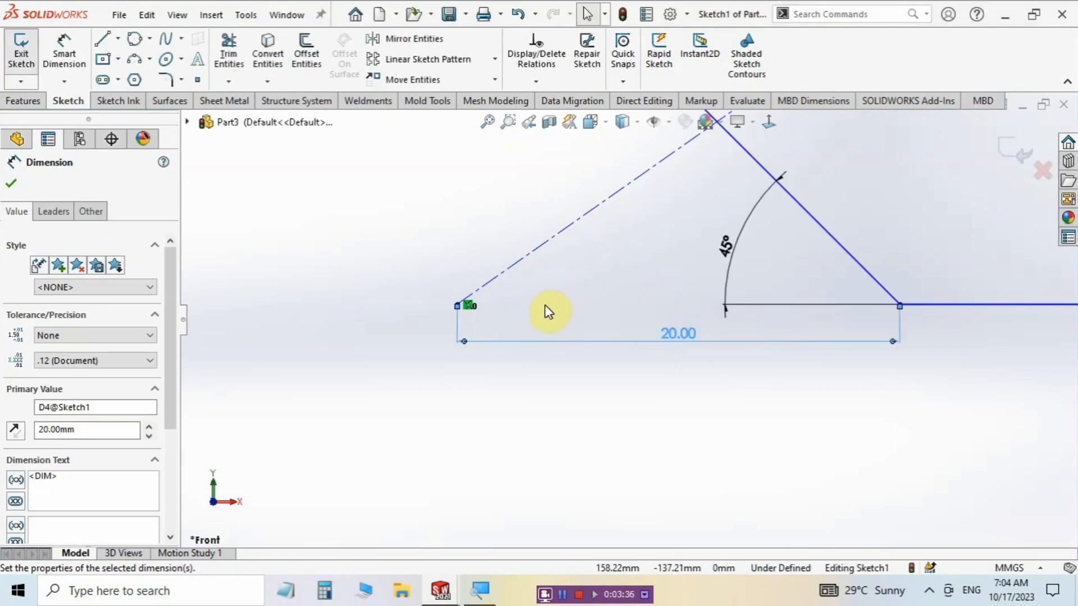
scroll(629, 275, up, 5)
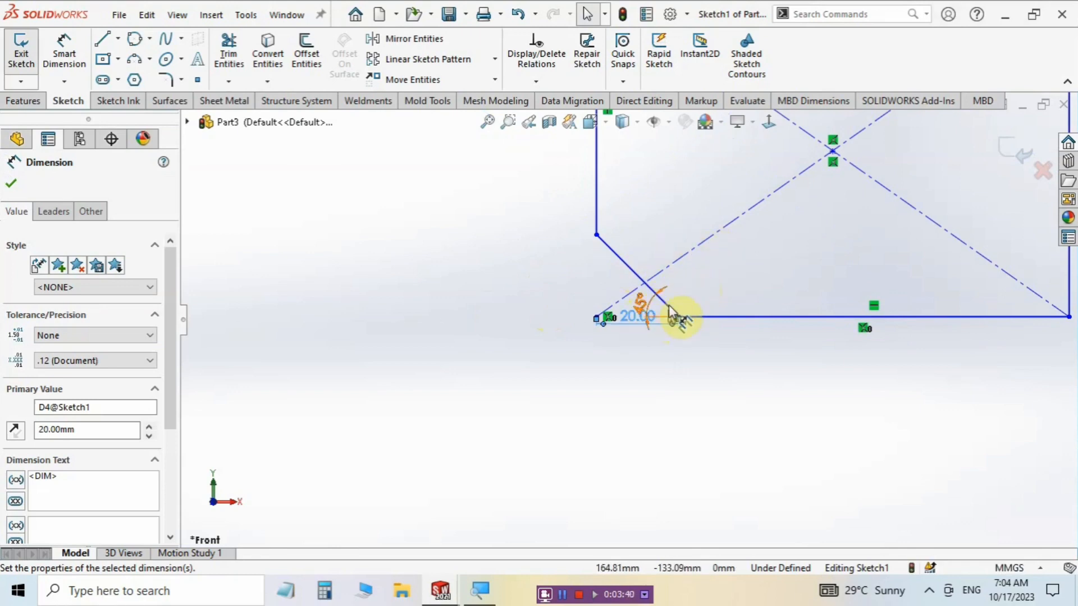
click(11, 184)
click(13, 189)
scroll(506, 308, up, 4)
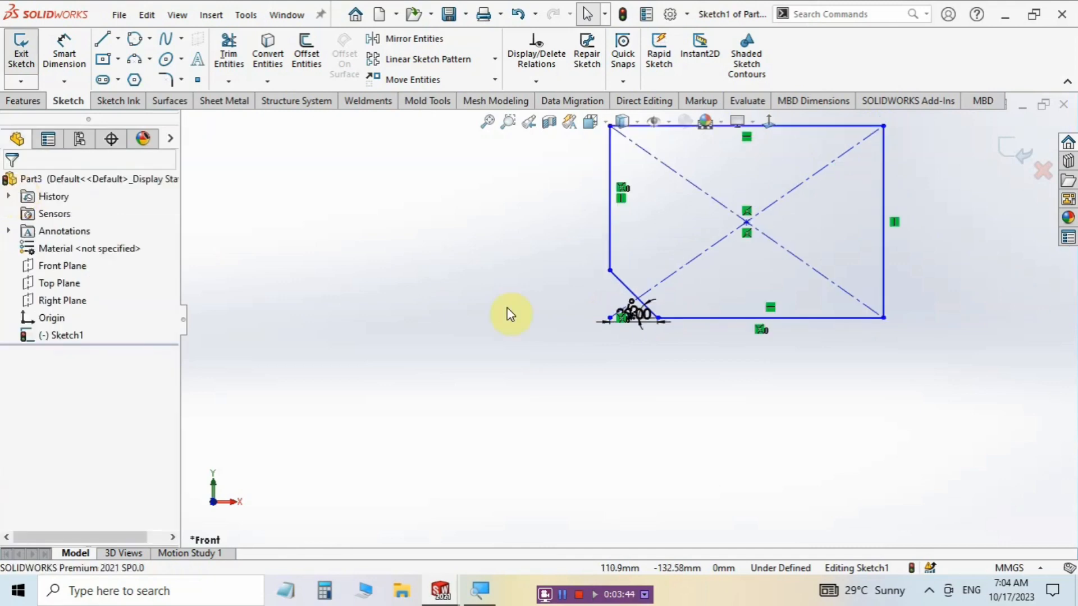
Chamfer the rectangle's lower-right corner with a 10 mm distance-distance sketch chamfer using equal distances
scroll(934, 276, down, 1)
scroll(934, 275, down, 3)
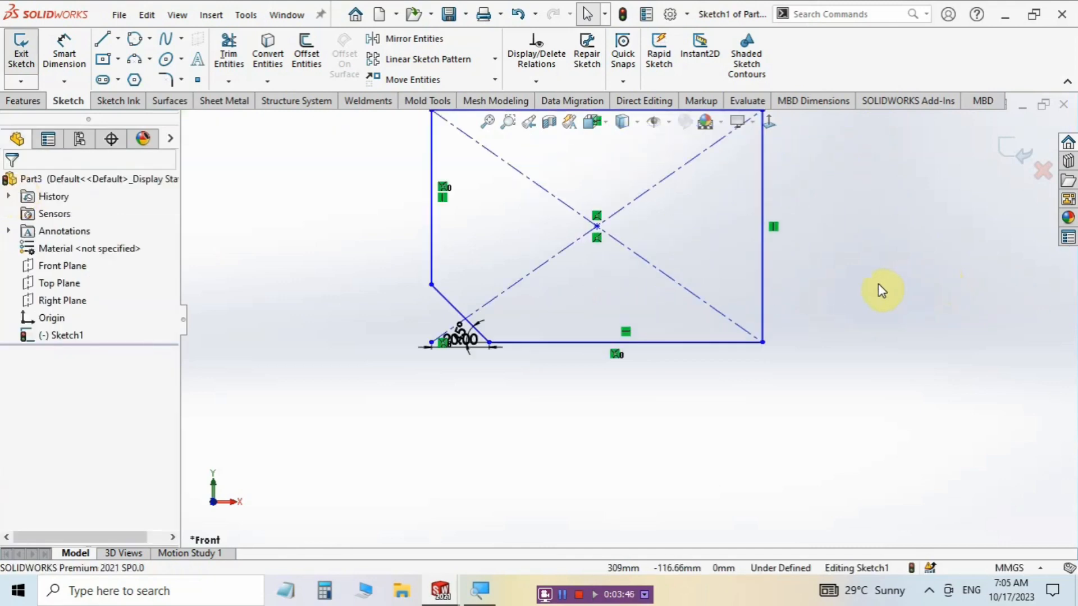
click(184, 81)
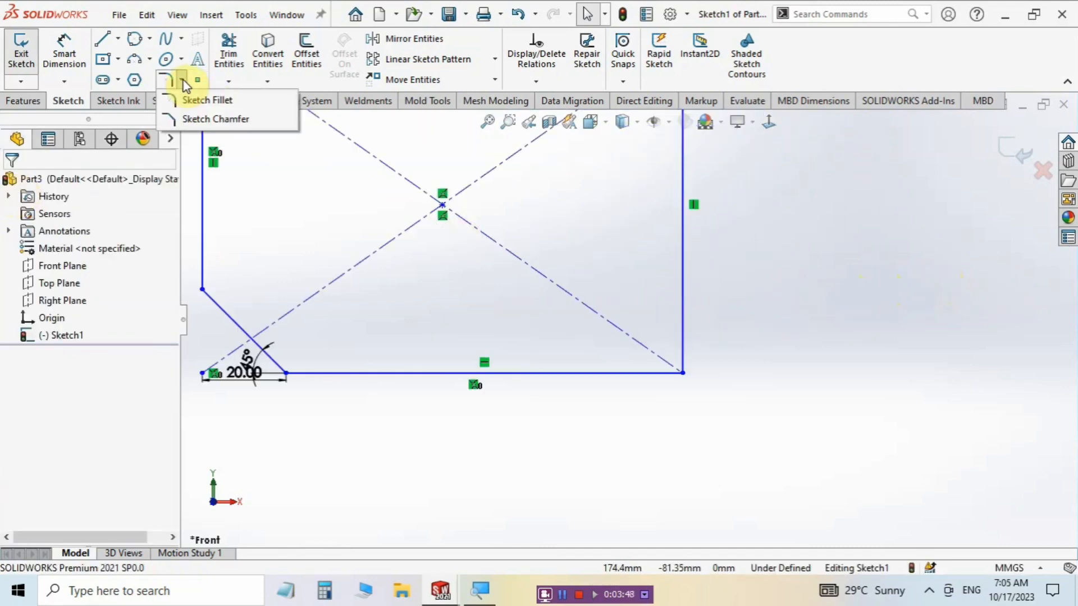
click(194, 120)
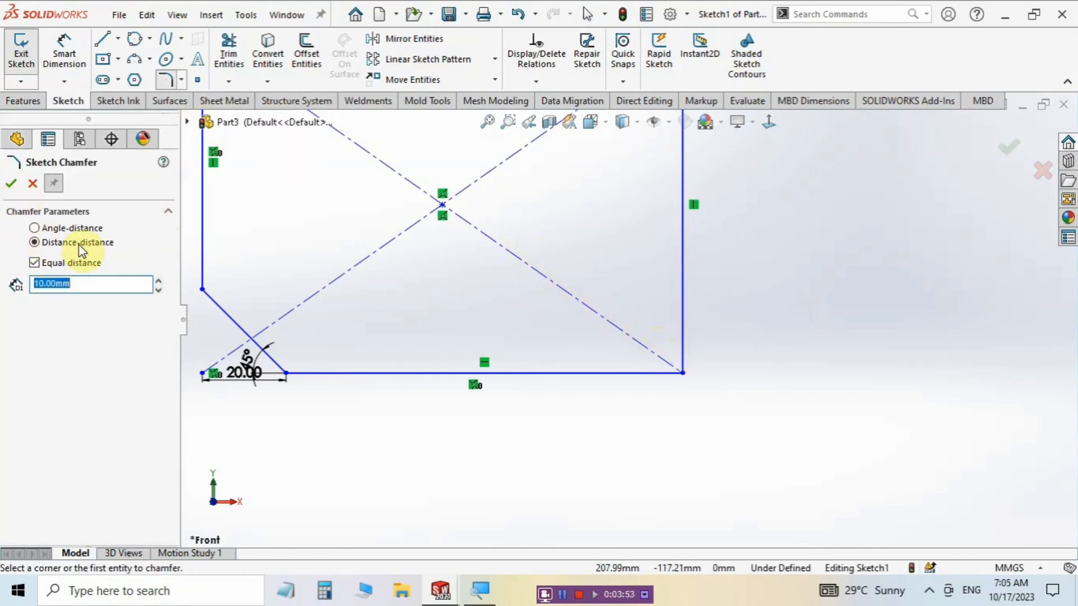
click(680, 373)
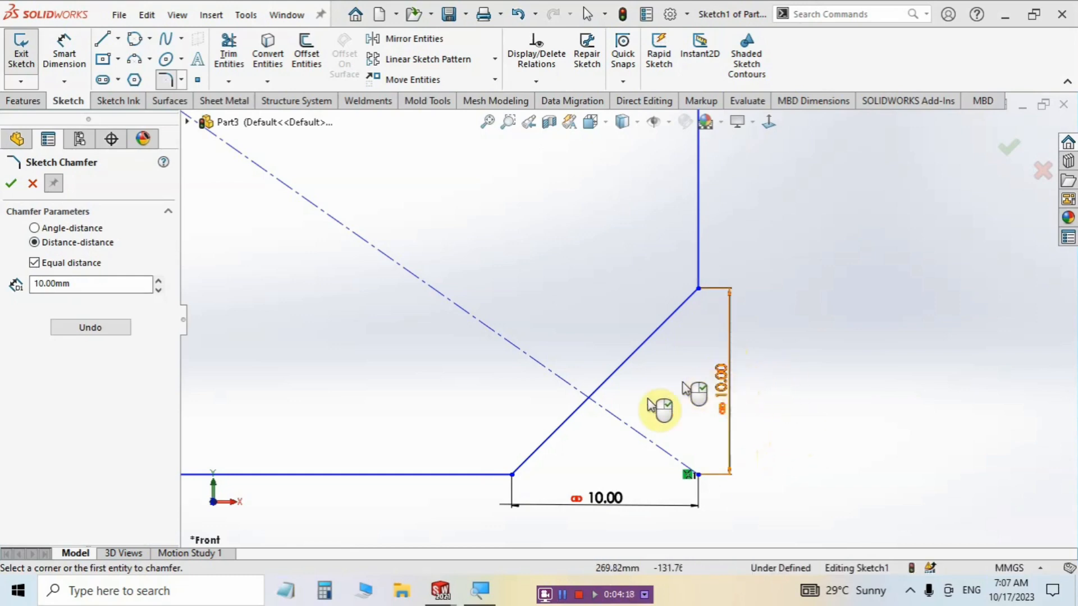
Set the linked vertical distance dimension of the lower-right corner chamfer to 20 mm
click(724, 393)
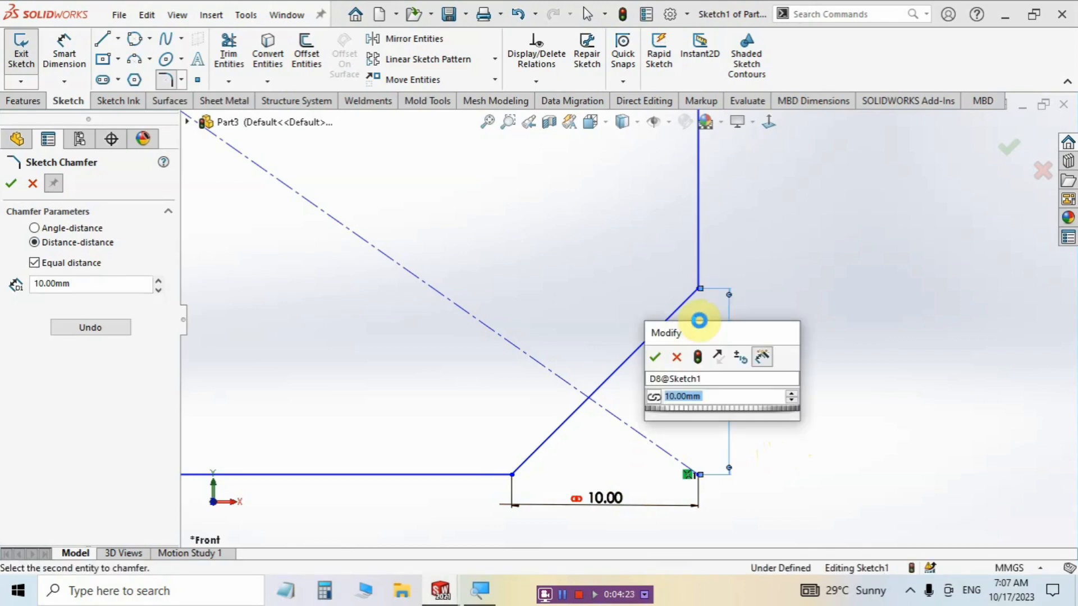
text(20)
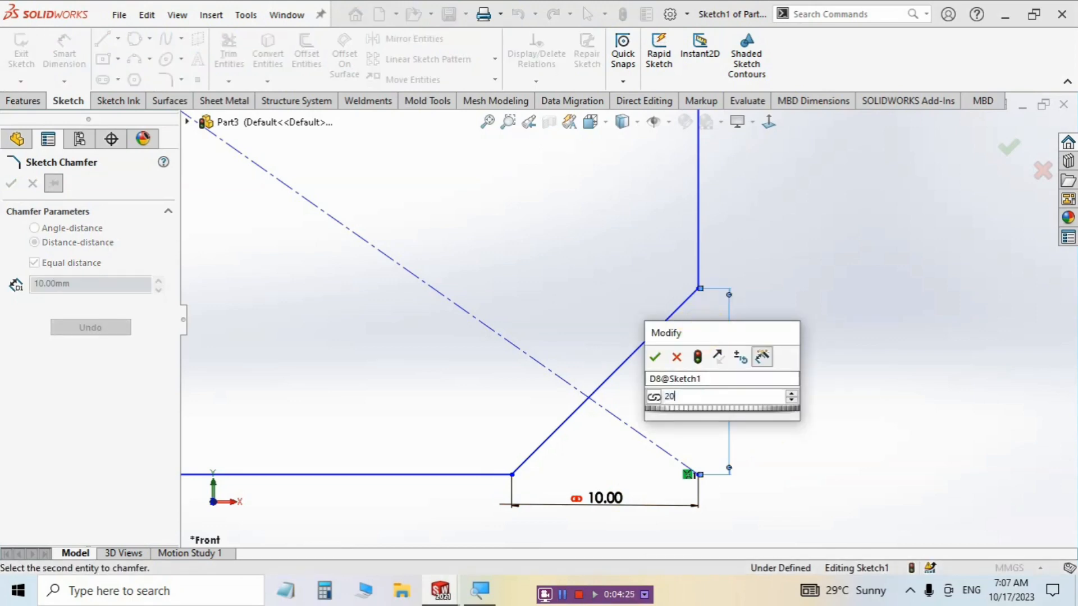
key(Return)
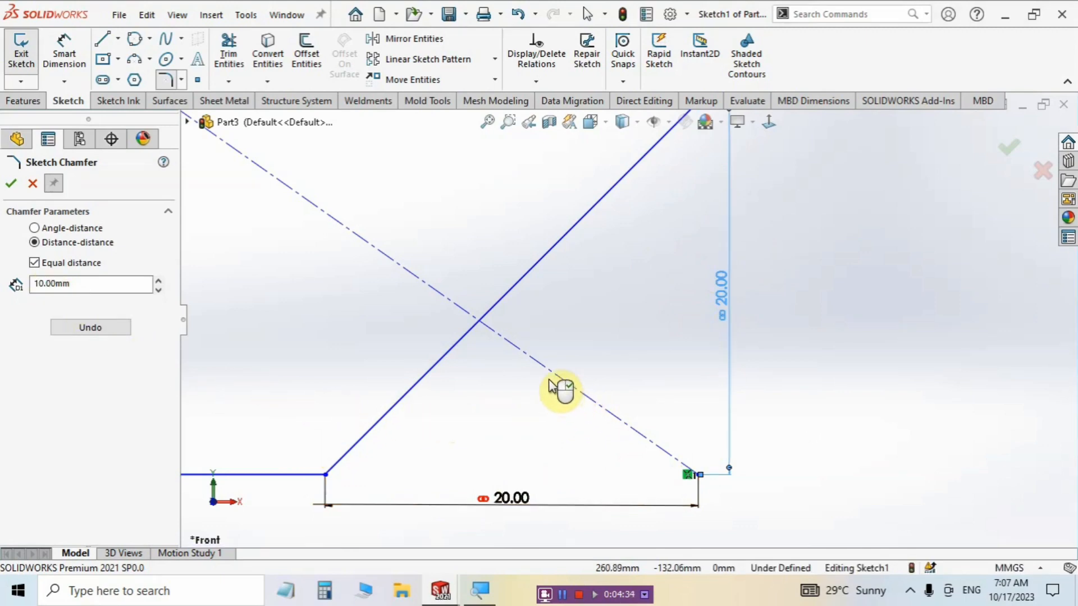
scroll(686, 341, down, 2)
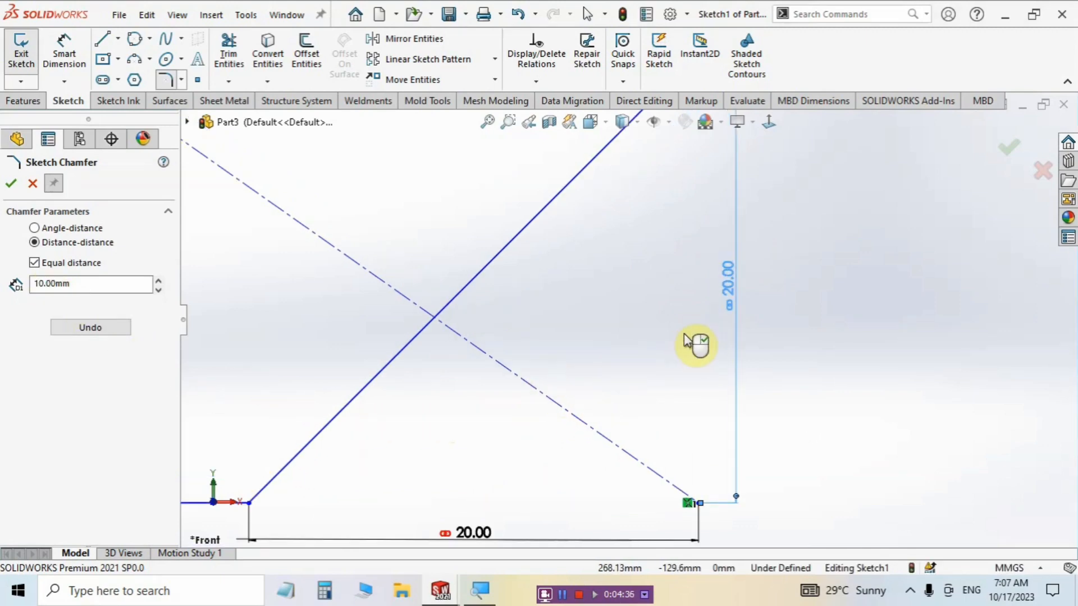
scroll(686, 340, down, 2)
scroll(684, 340, up, 2)
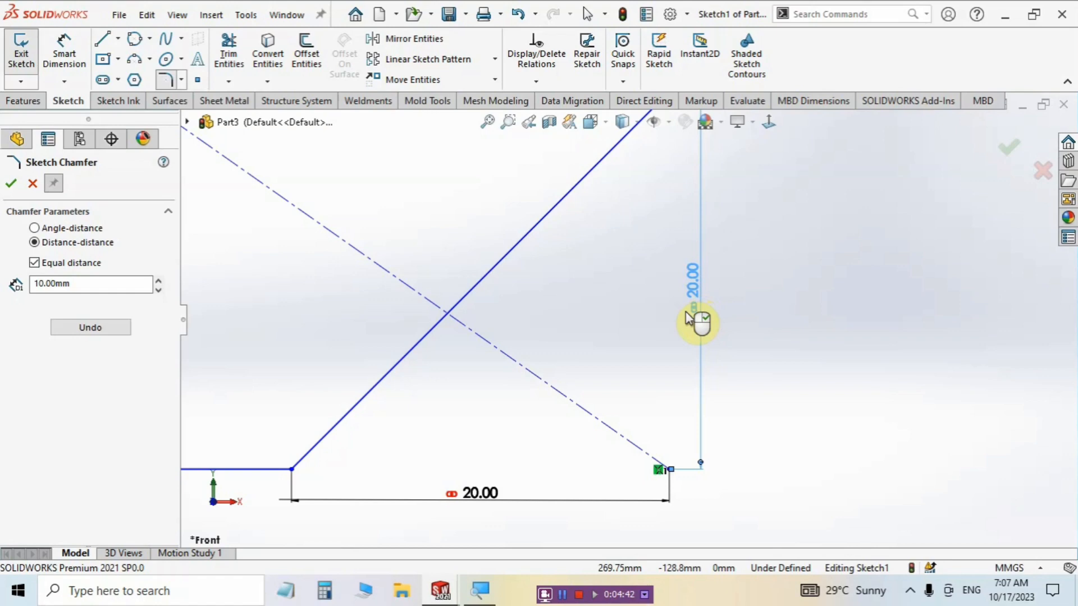
scroll(686, 318, up, 2)
scroll(689, 319, up, 3)
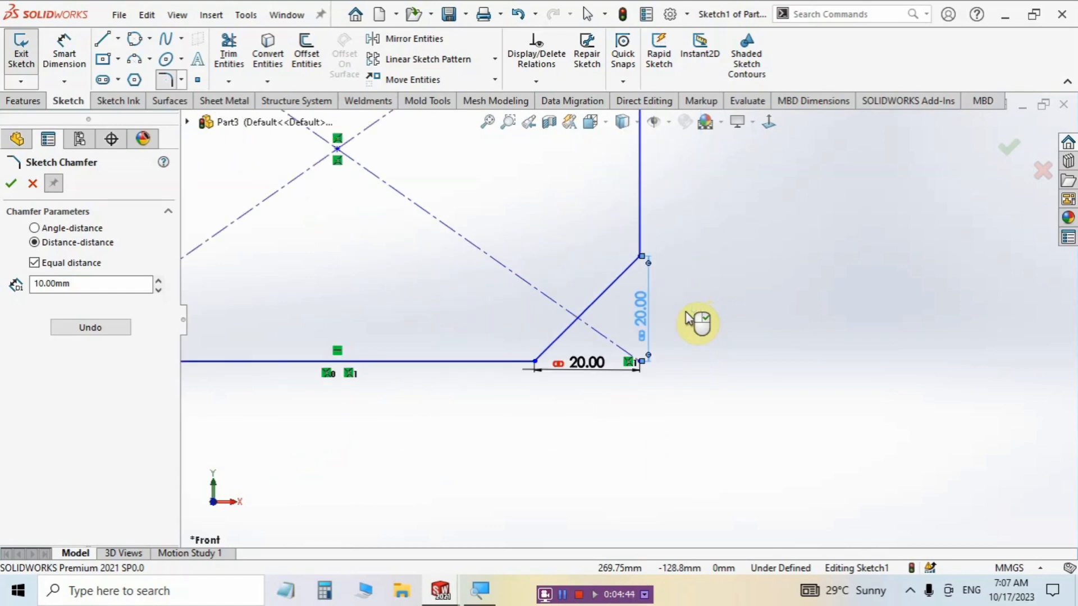
scroll(690, 319, down, 4)
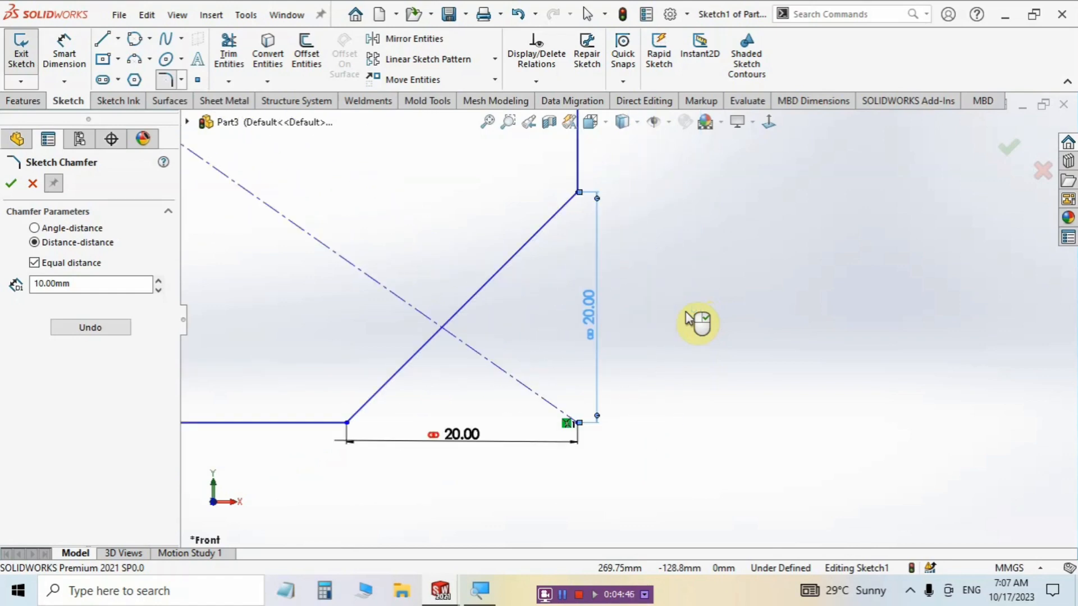